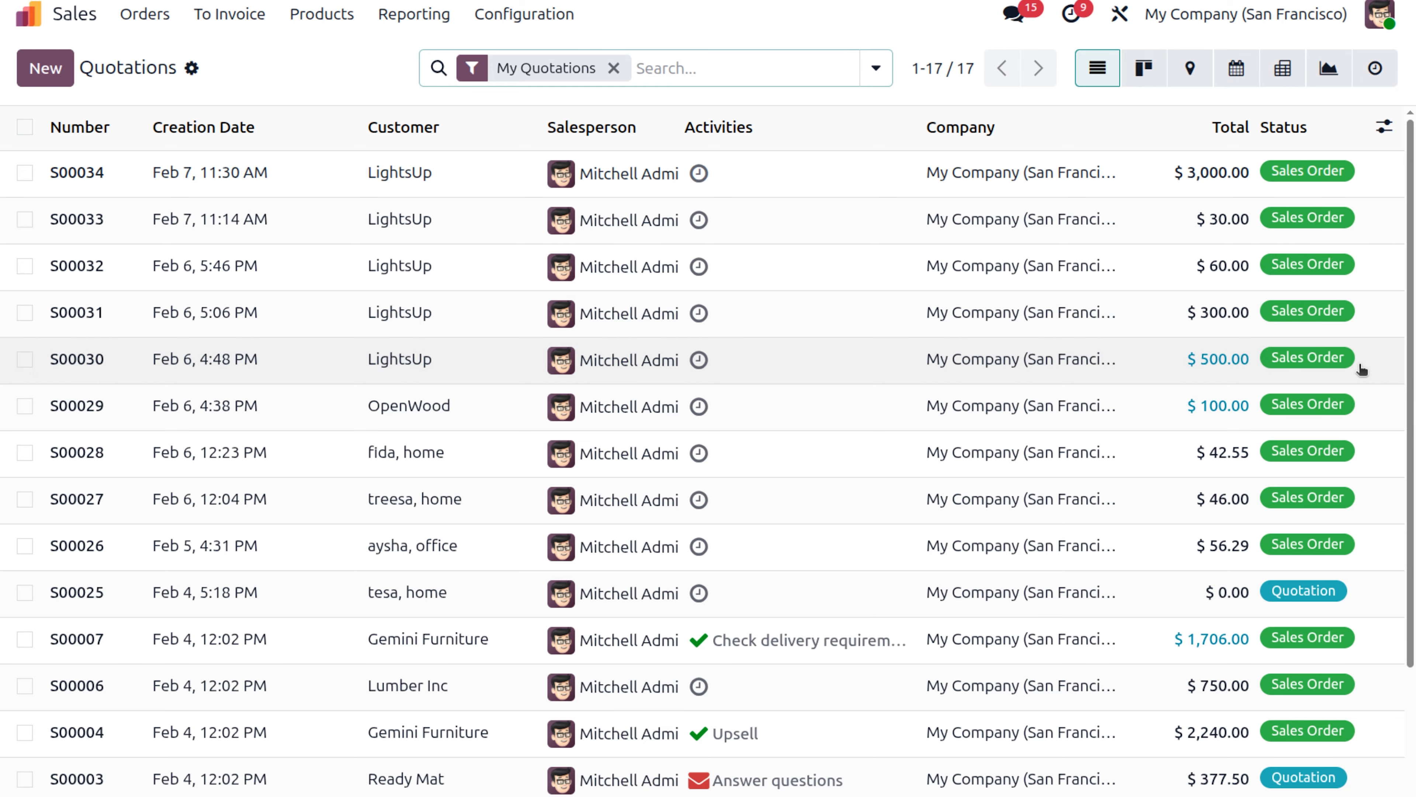
# Step: Create a new quotation for the customer Azure Interior
pyautogui.click(44, 71)
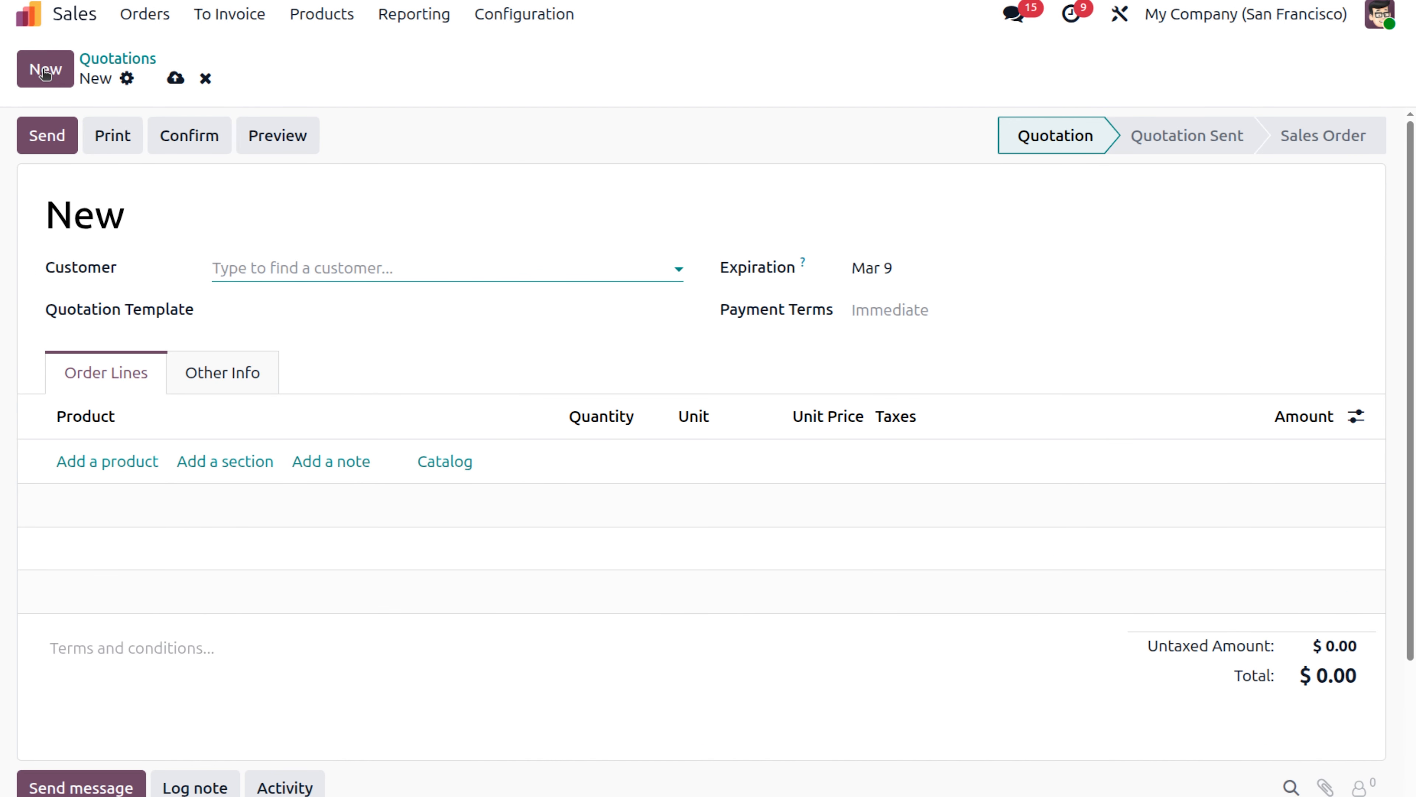
pyautogui.click(342, 265)
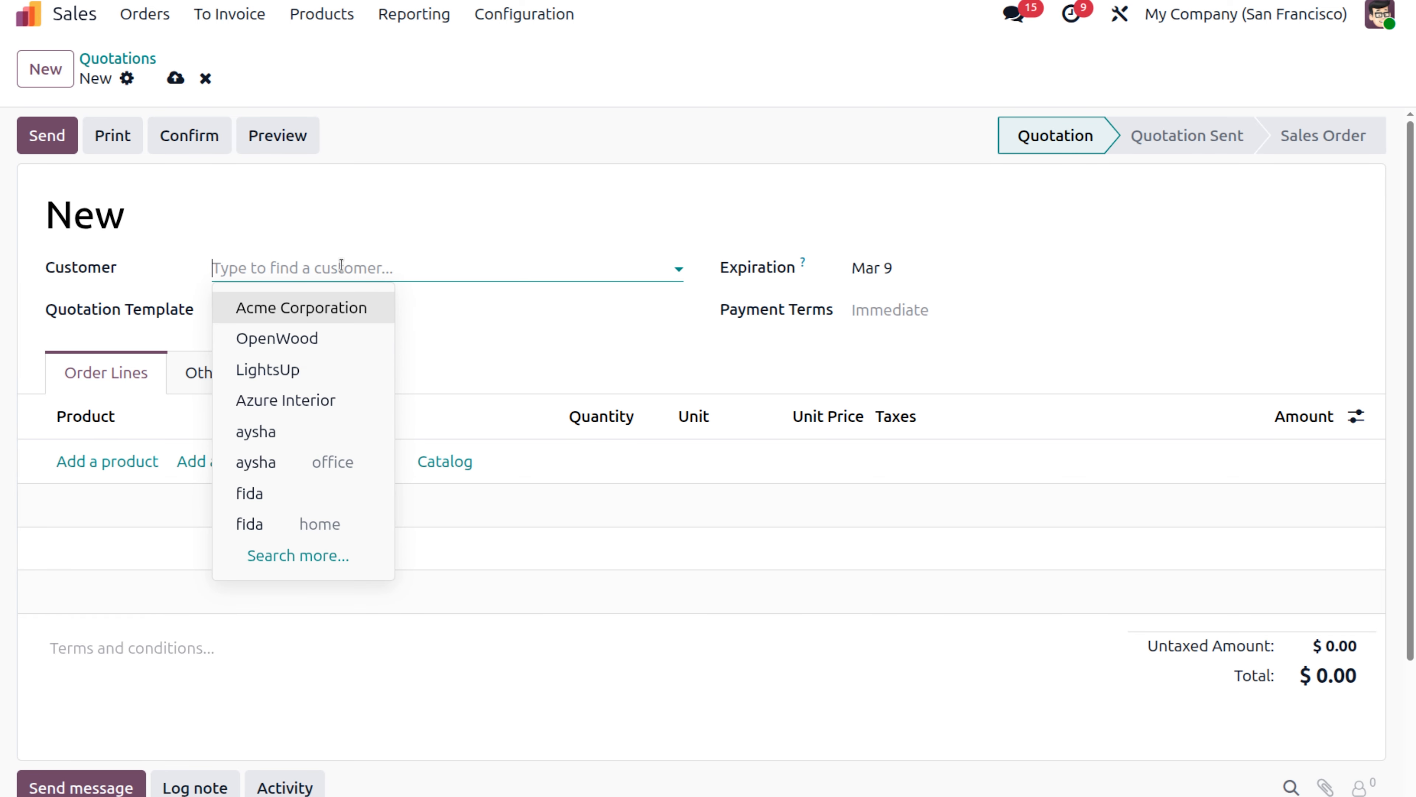
pyautogui.click(291, 400)
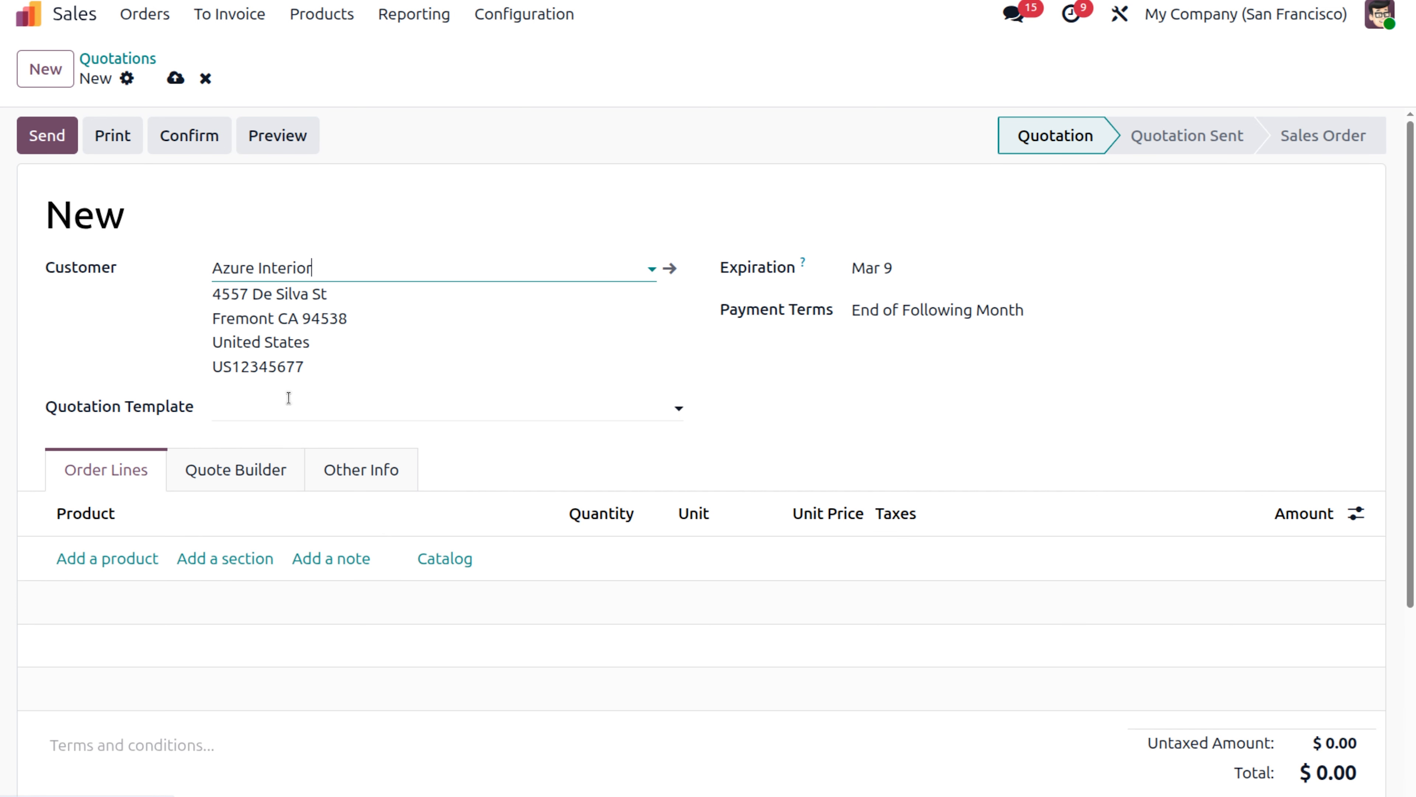
# Step: Add the product desk to the order lines with a quantity of 5
pyautogui.click(116, 562)
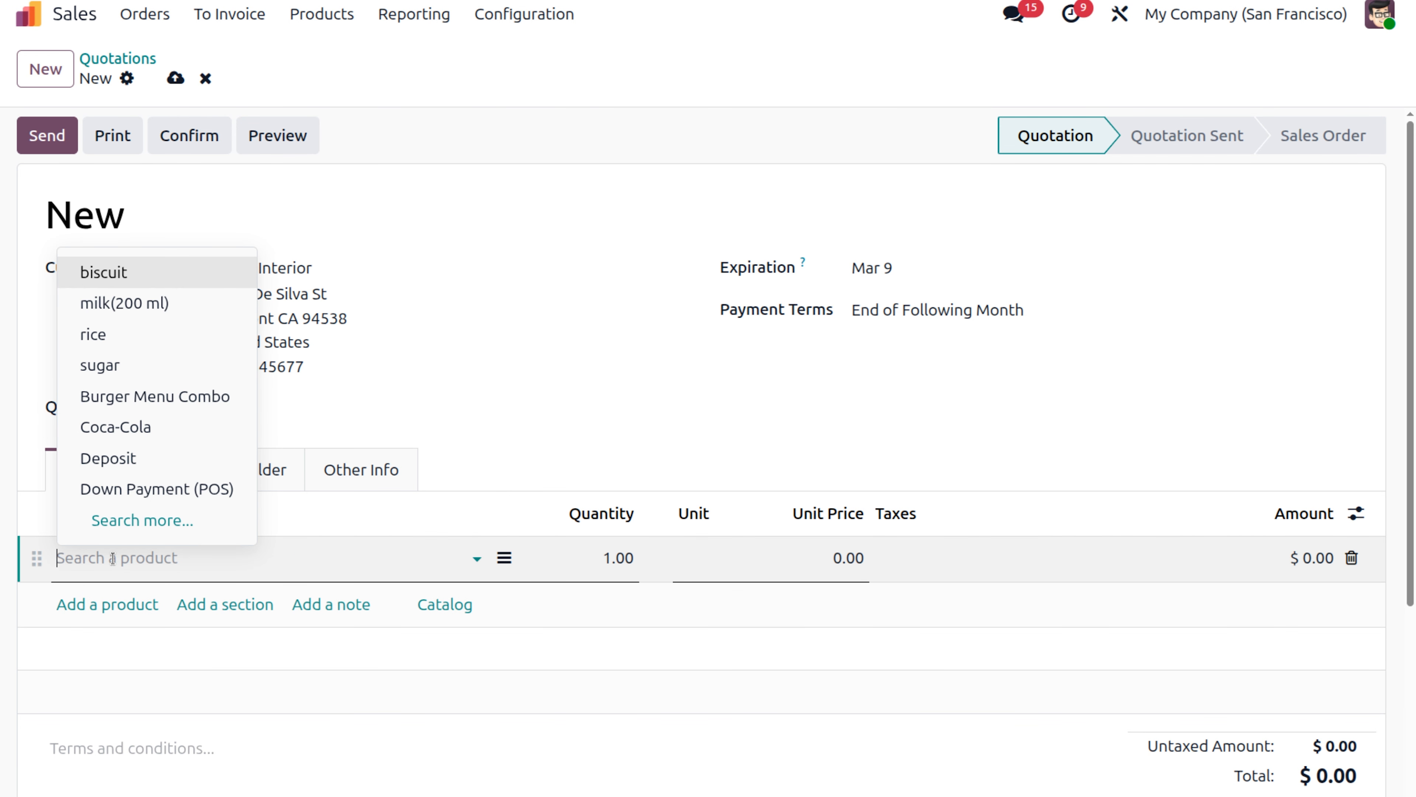
pyautogui.write('desk')
pyautogui.press('Return')
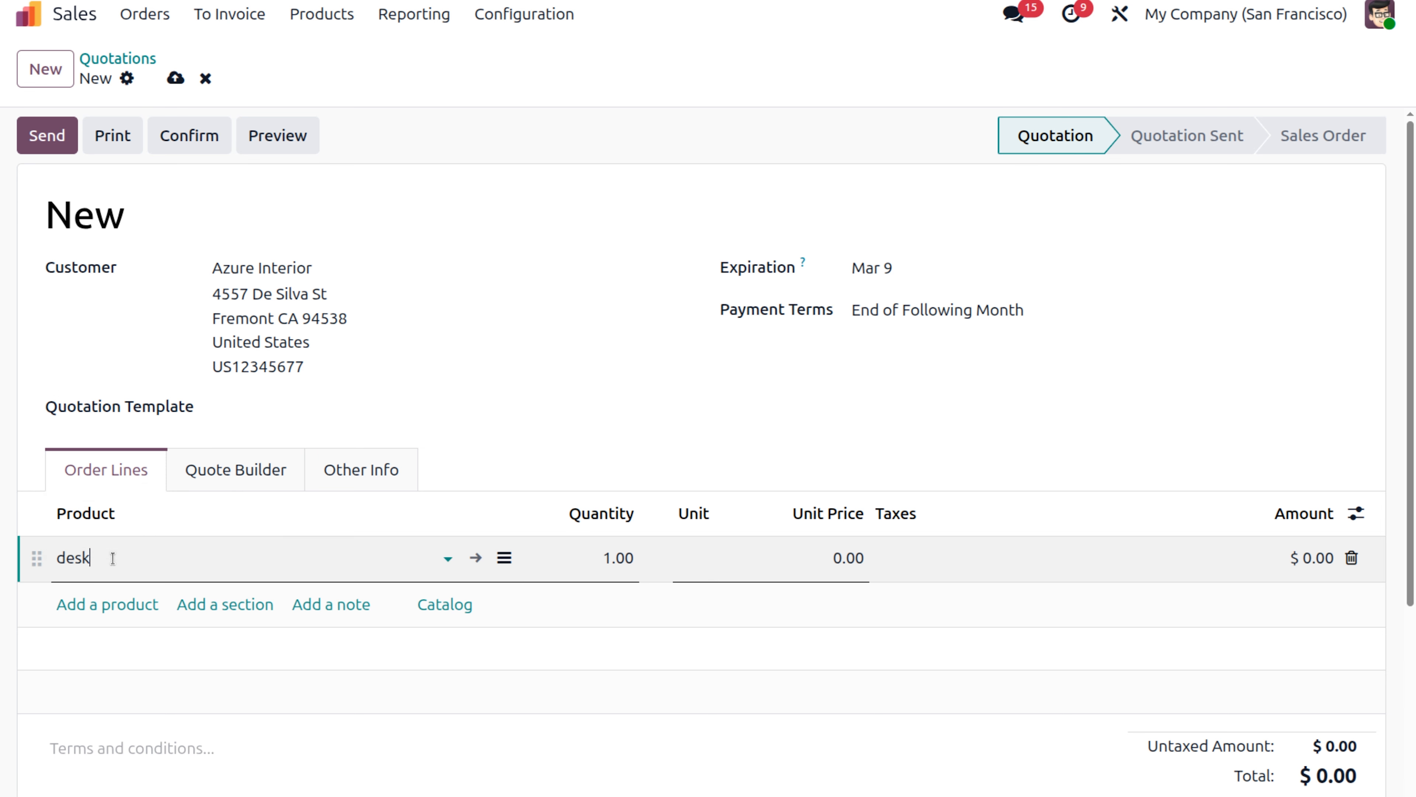
pyautogui.click(616, 561)
pyautogui.press('BackSpace')
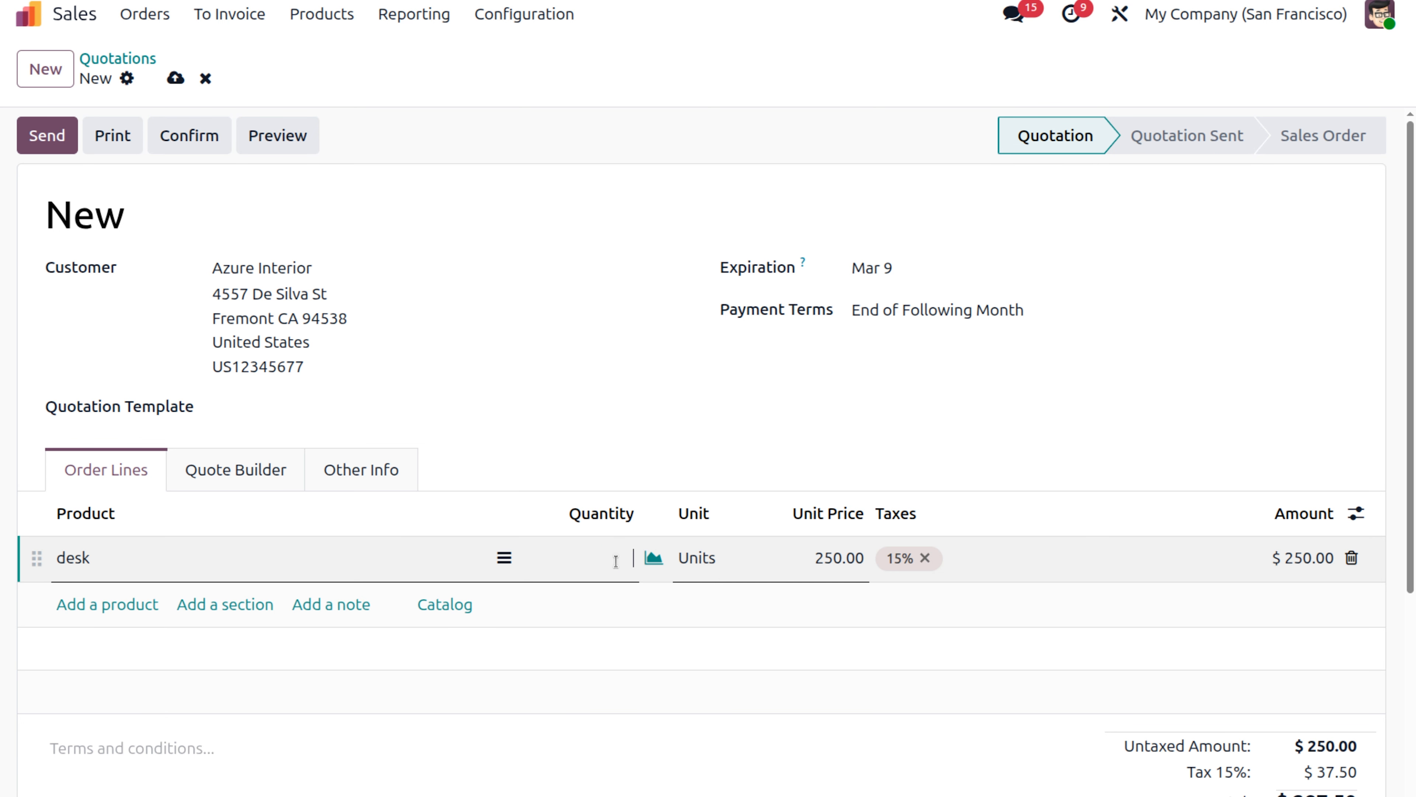
pyautogui.write('5')
pyautogui.click(674, 624)
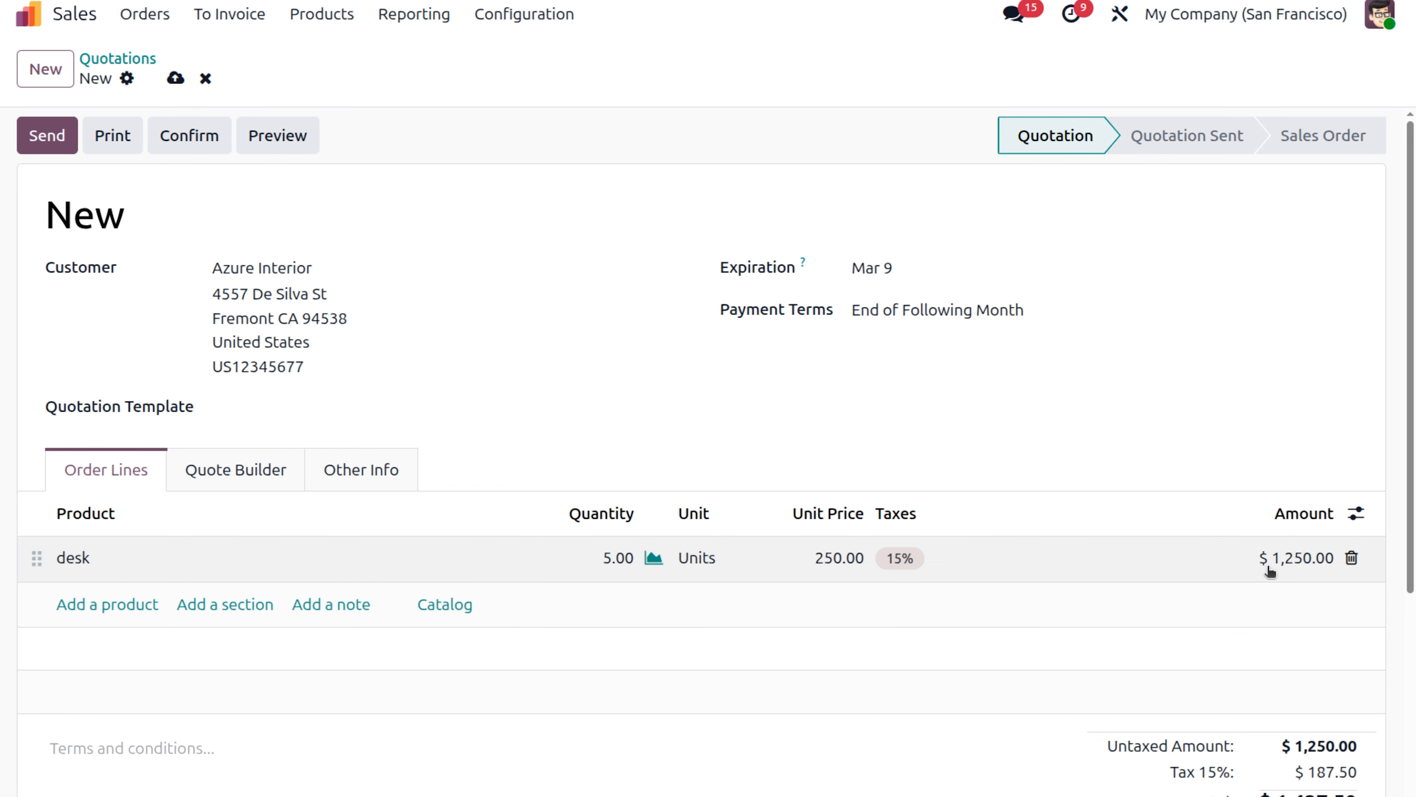
# Step: Remove the 15% tax from the desk line and confirm the quotation as a sales order
pyautogui.scroll(-2, 1270, 571)
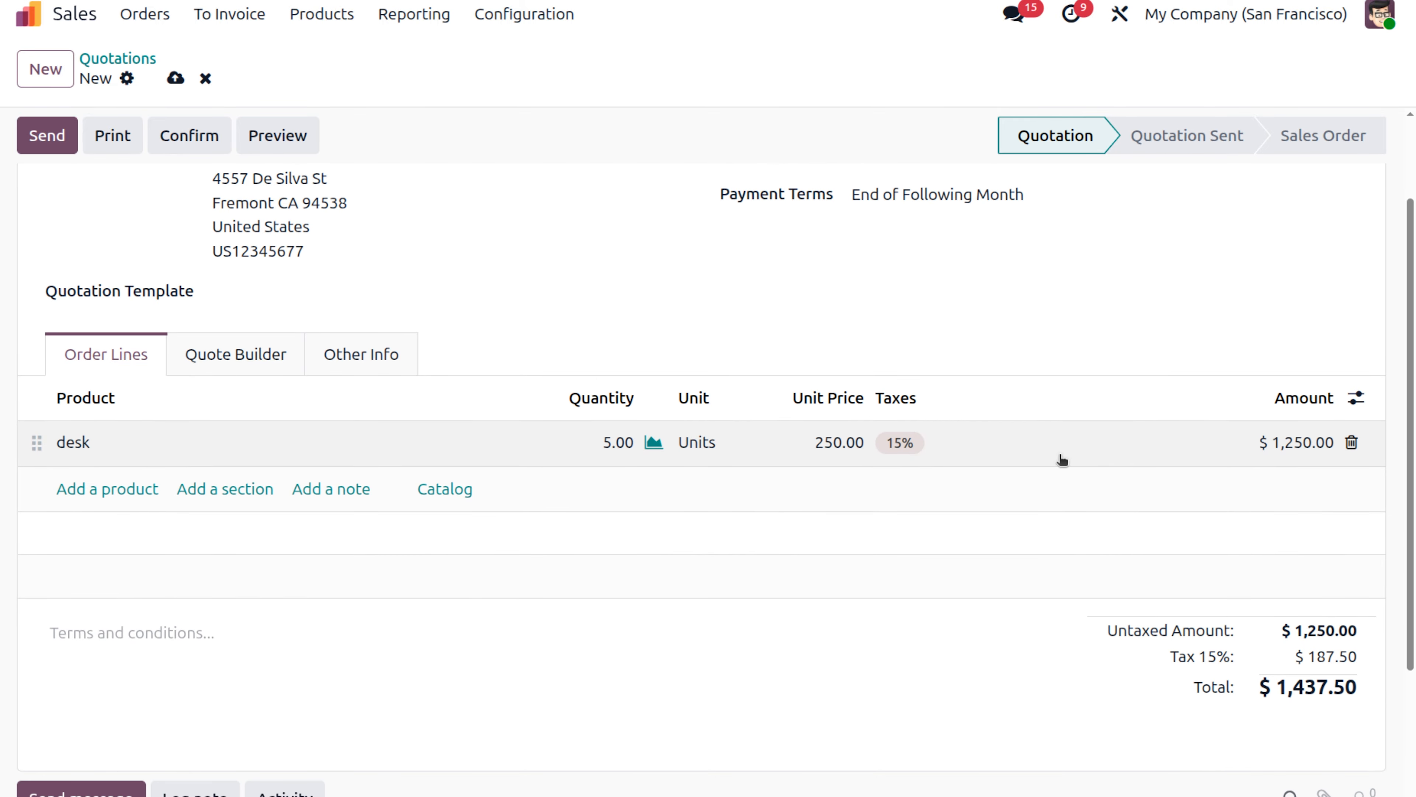
pyautogui.click(914, 443)
pyautogui.click(925, 443)
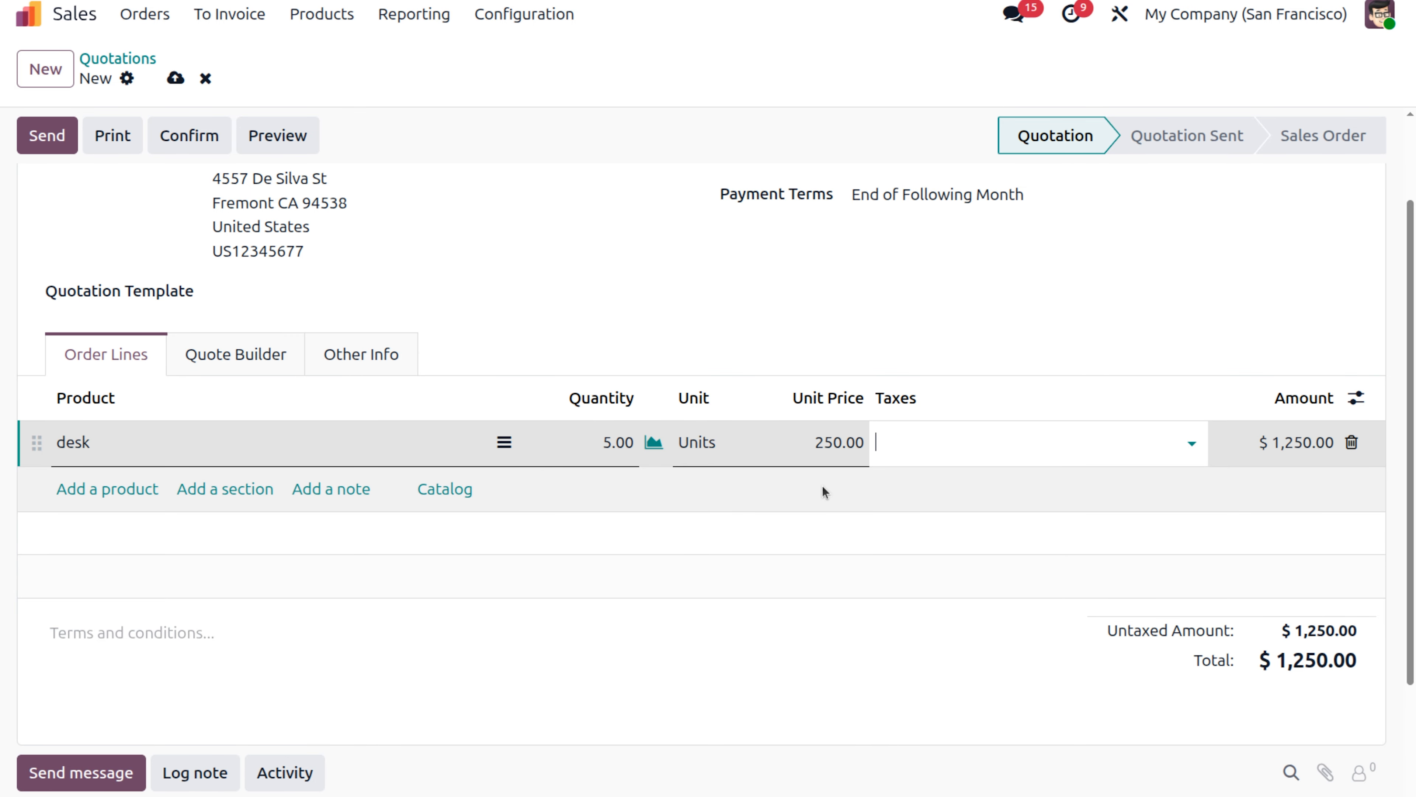
pyautogui.scroll(2, 575, 487)
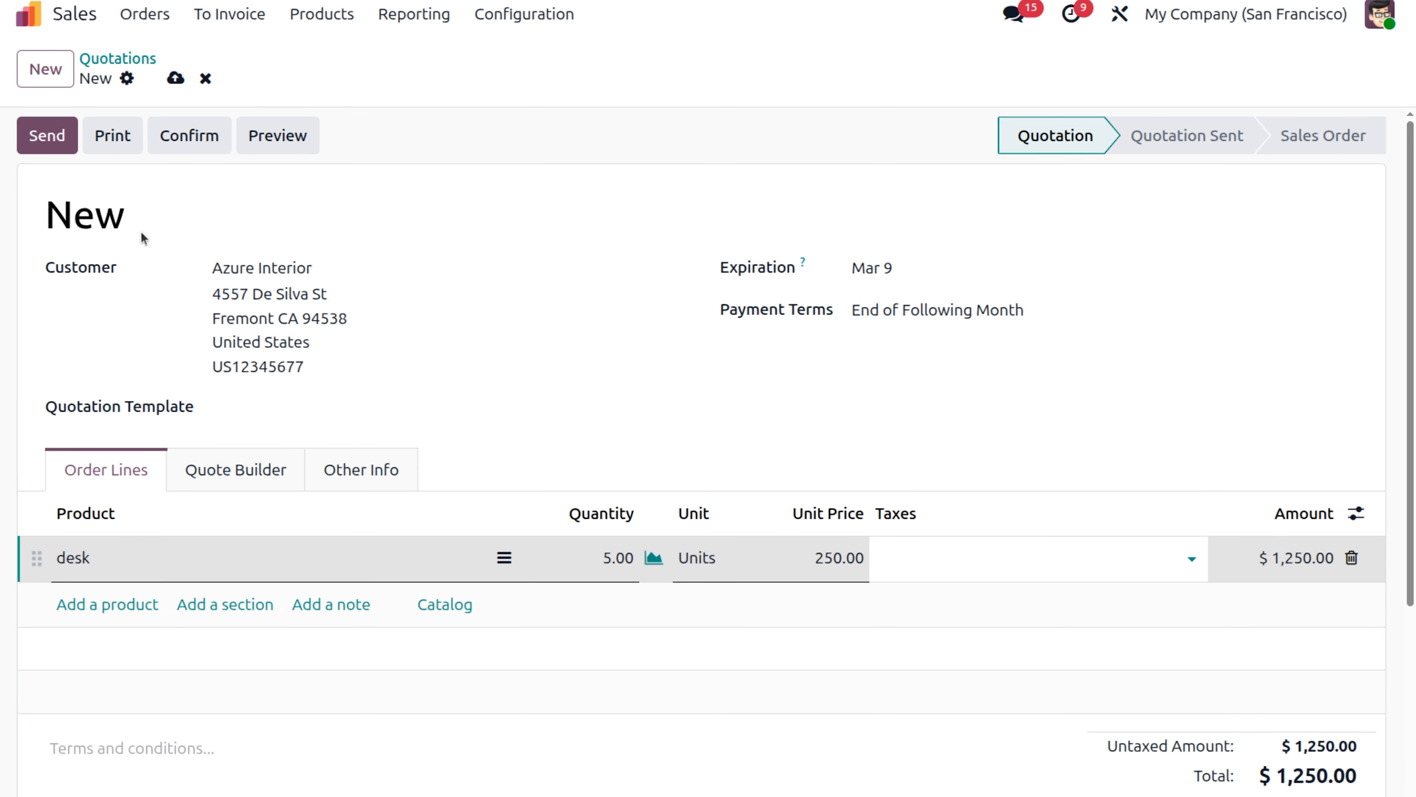
pyautogui.click(205, 135)
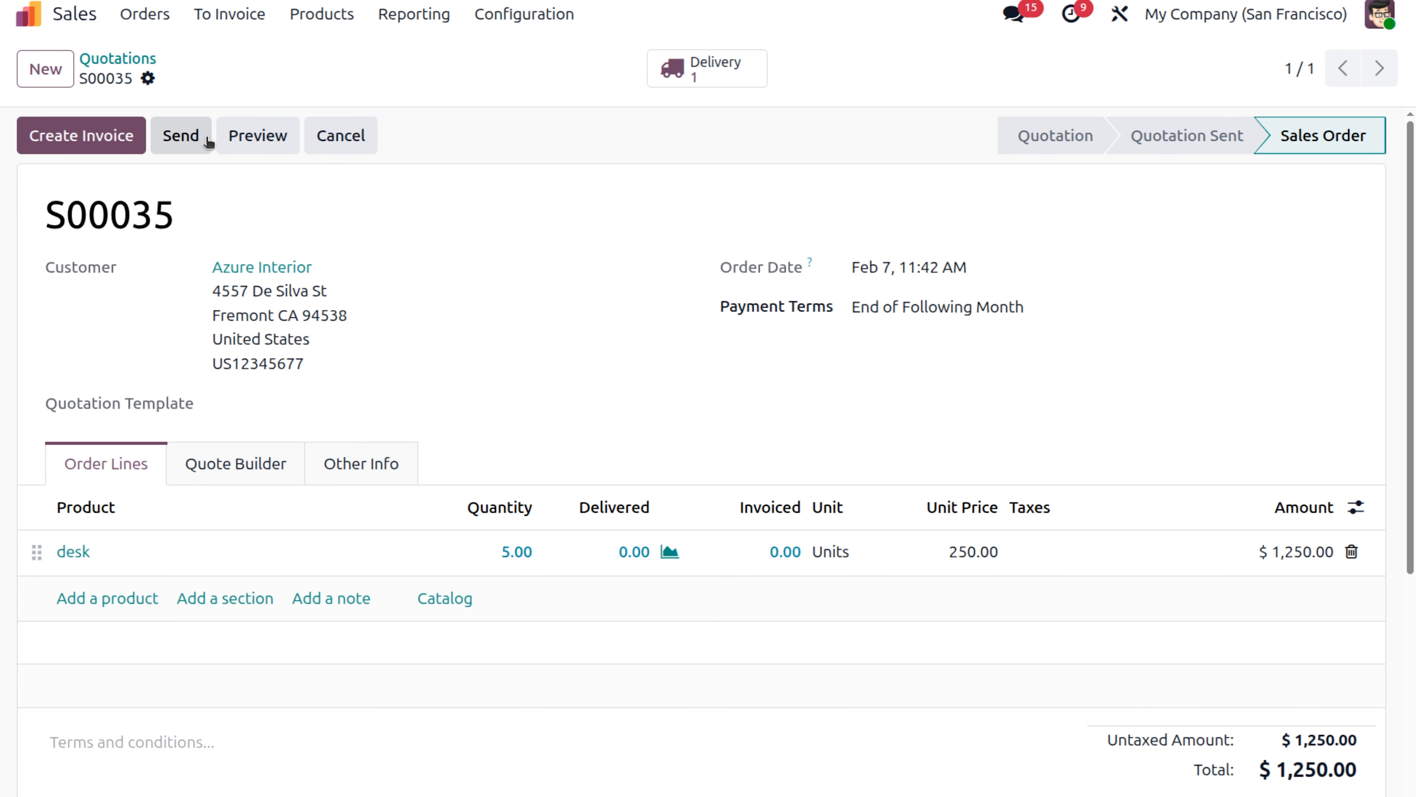
# Step: Validate the delivery linked to the sales order and return to the order
pyautogui.click(728, 78)
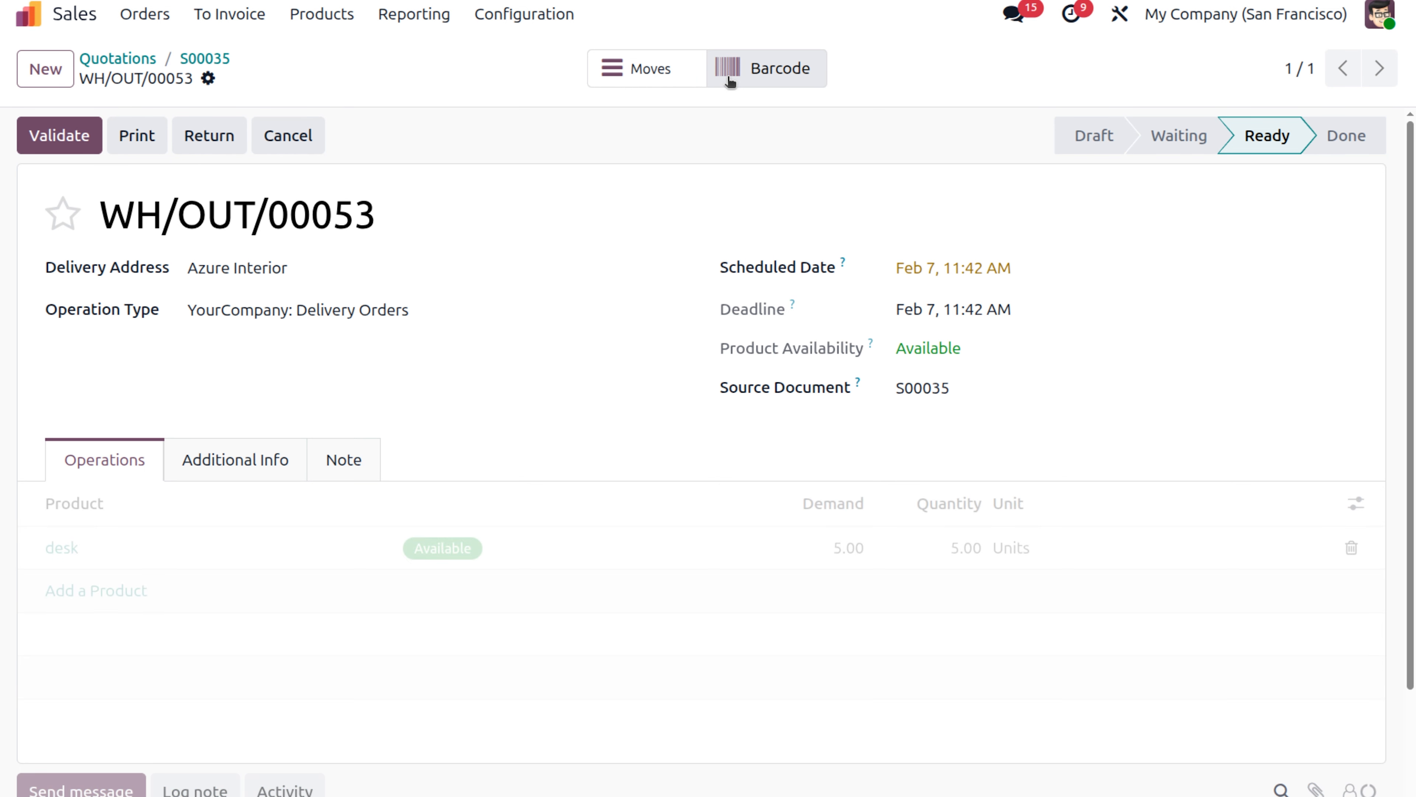
pyautogui.click(49, 137)
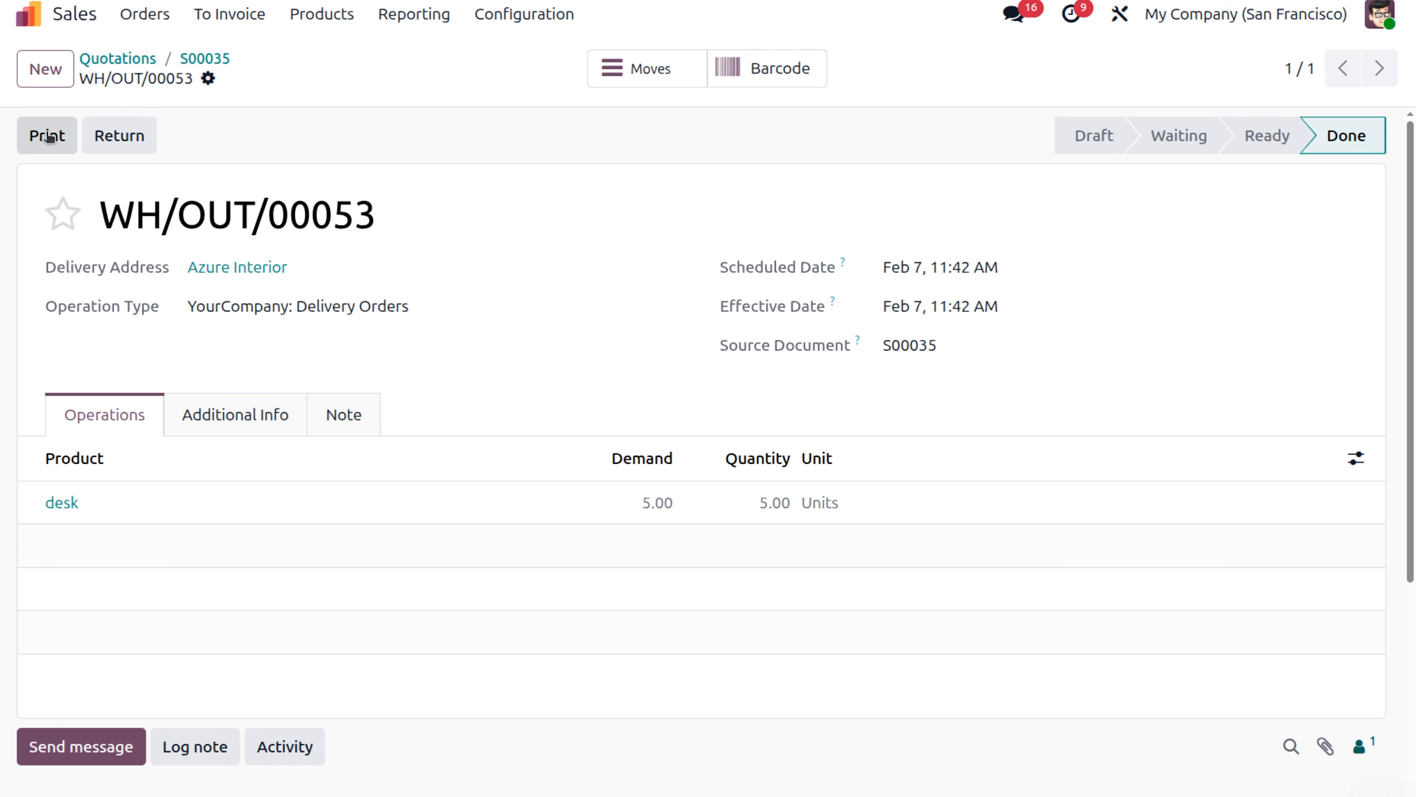
pyautogui.click(211, 60)
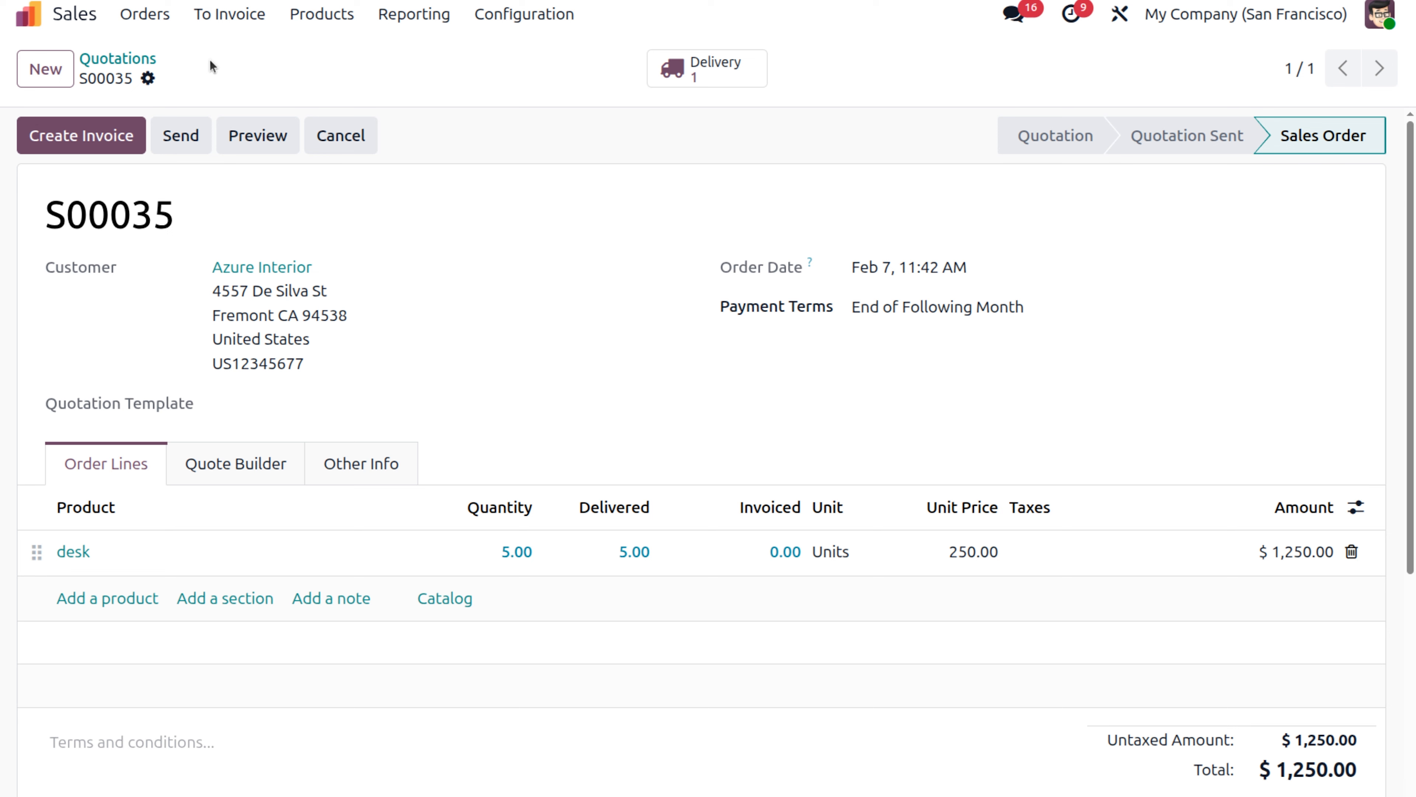
# Step: Create a regular invoice from the sales order and confirm the draft
pyautogui.click(106, 140)
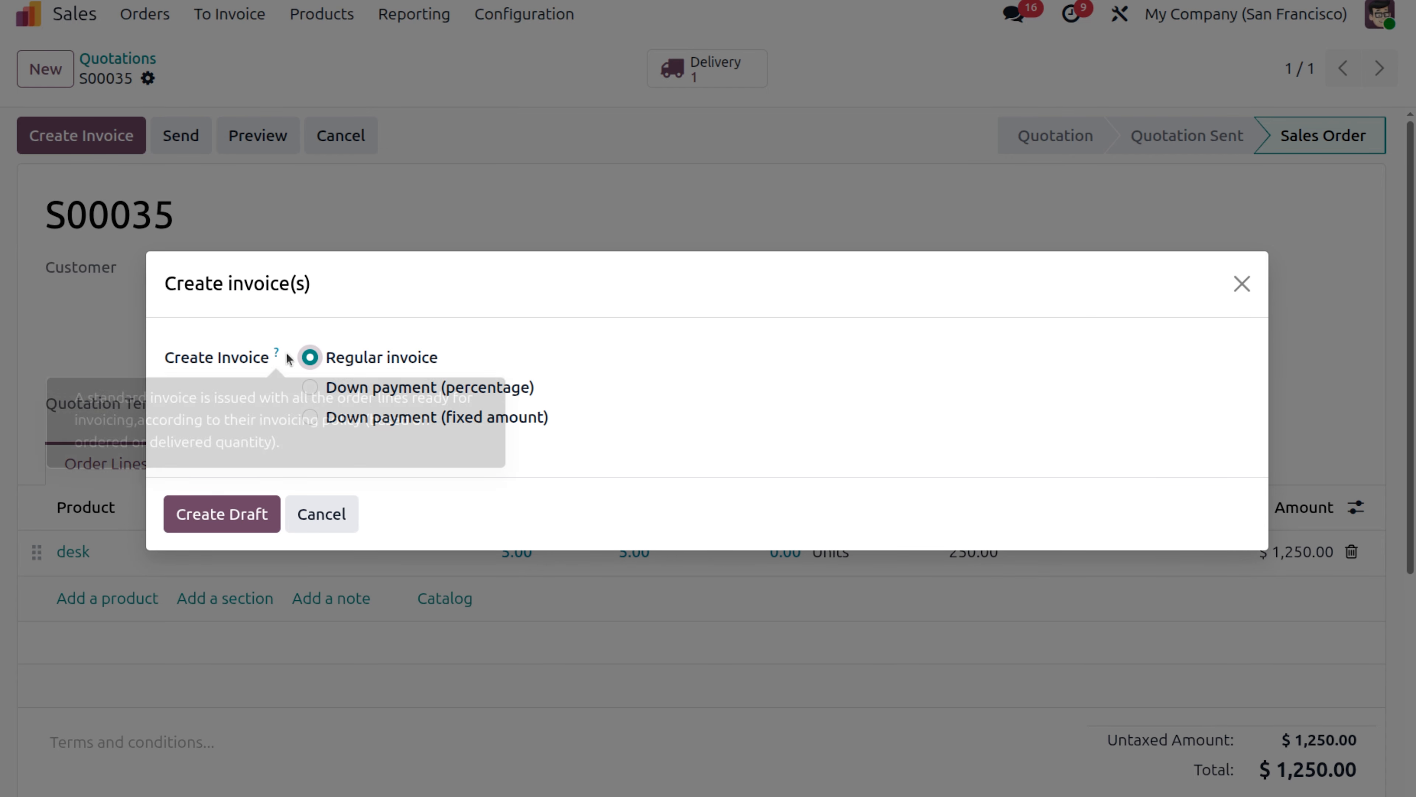
pyautogui.click(260, 516)
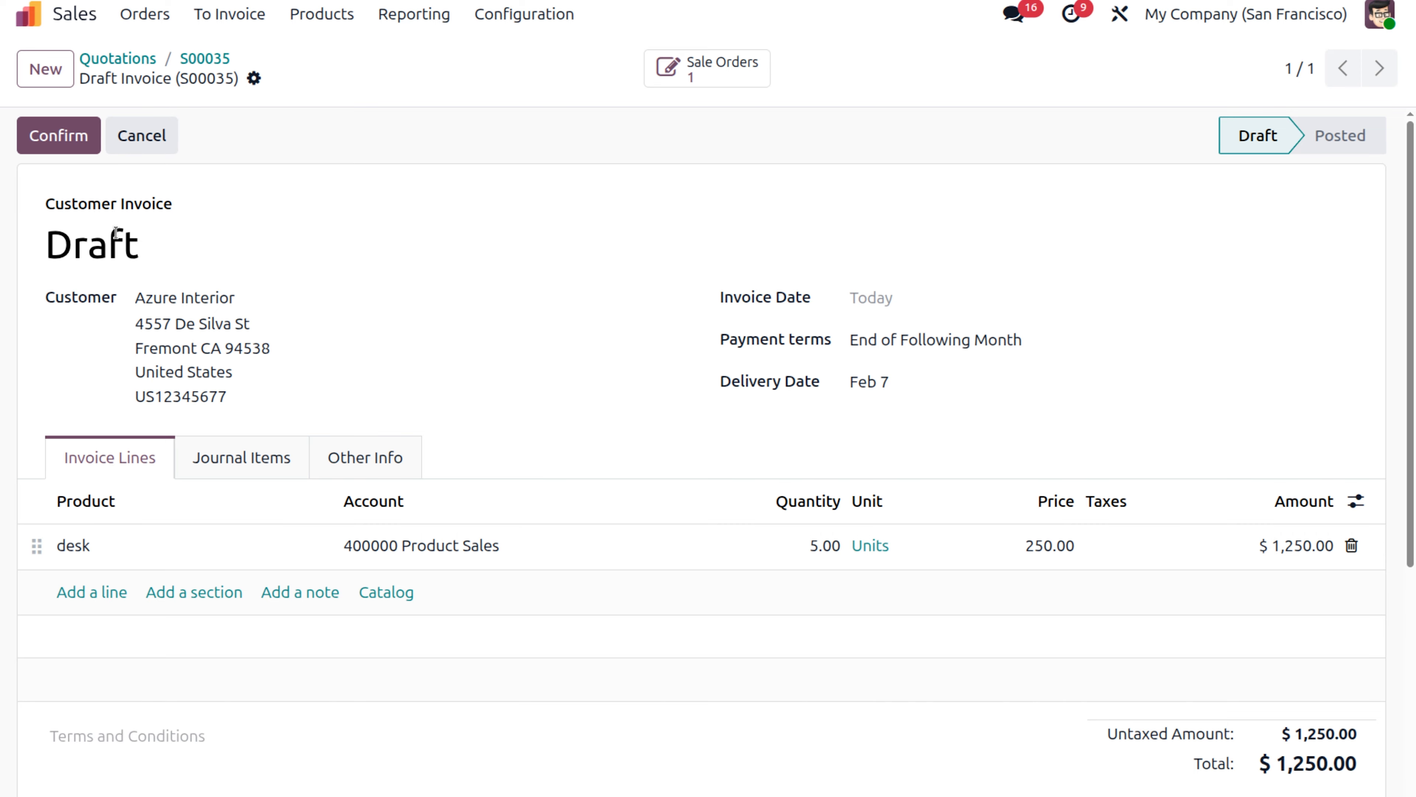
pyautogui.click(59, 134)
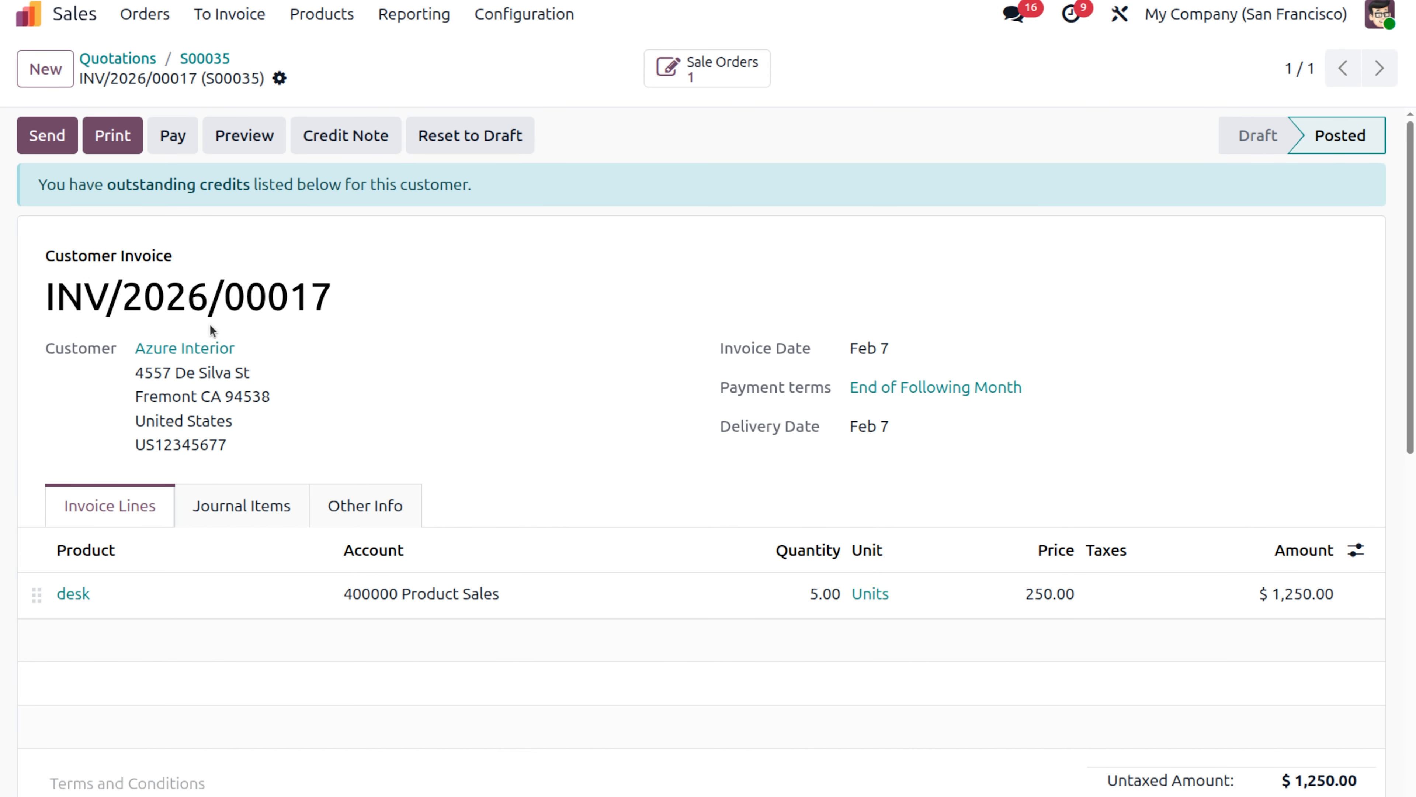
# Step: Register a partial payment of $500 on the invoice through the Bank journal with Manual Payment
pyautogui.click(172, 137)
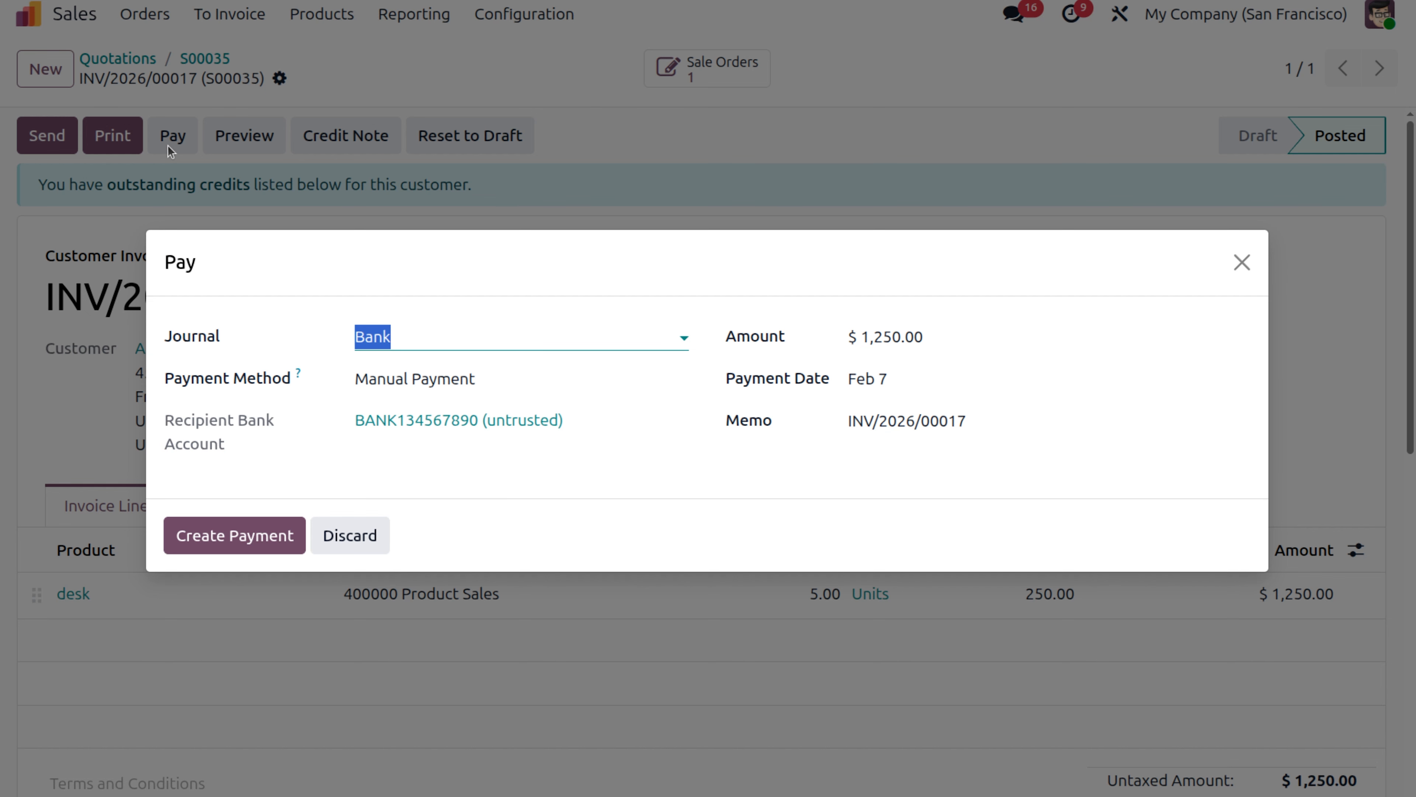
pyautogui.click(935, 338)
pyautogui.press('BackSpace')
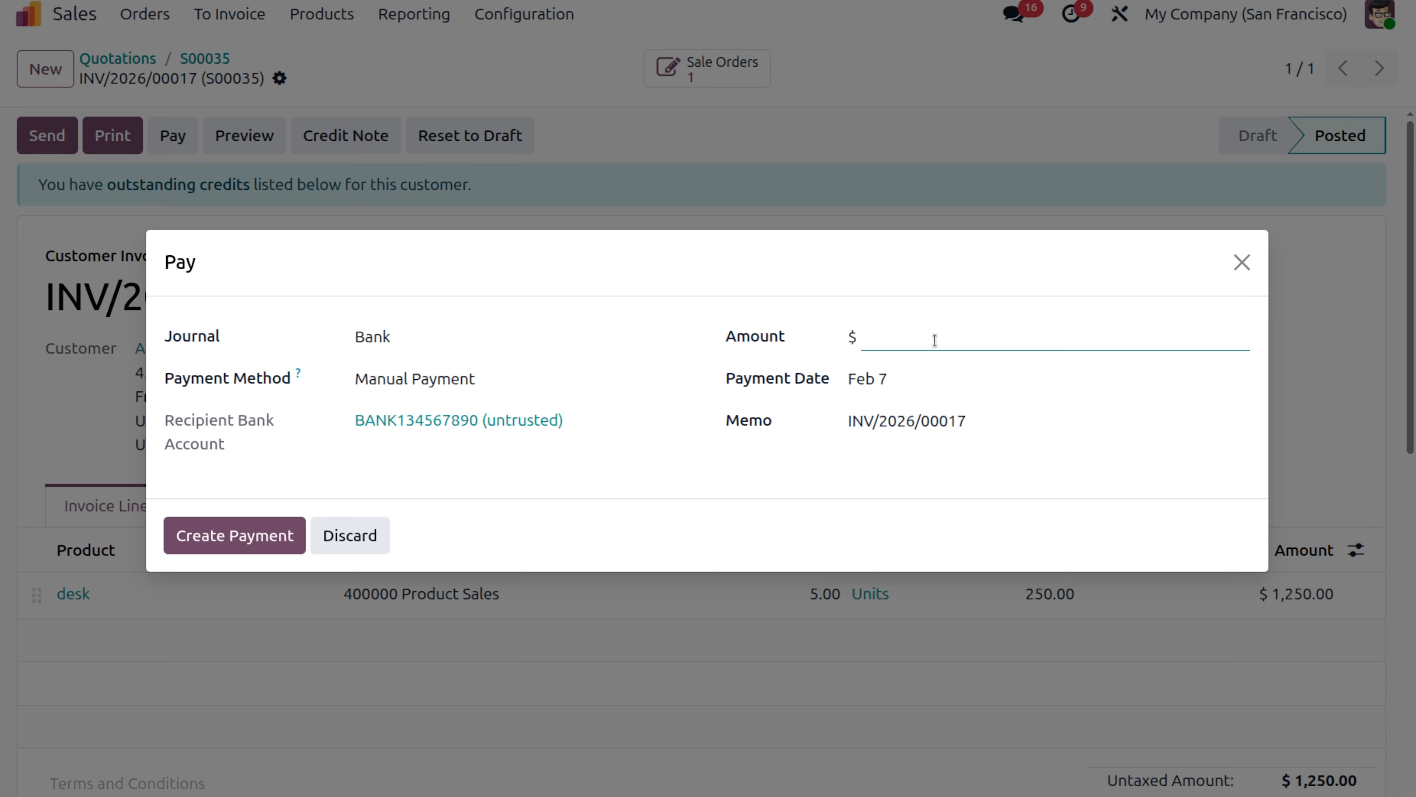
pyautogui.write('500')
pyautogui.click(223, 549)
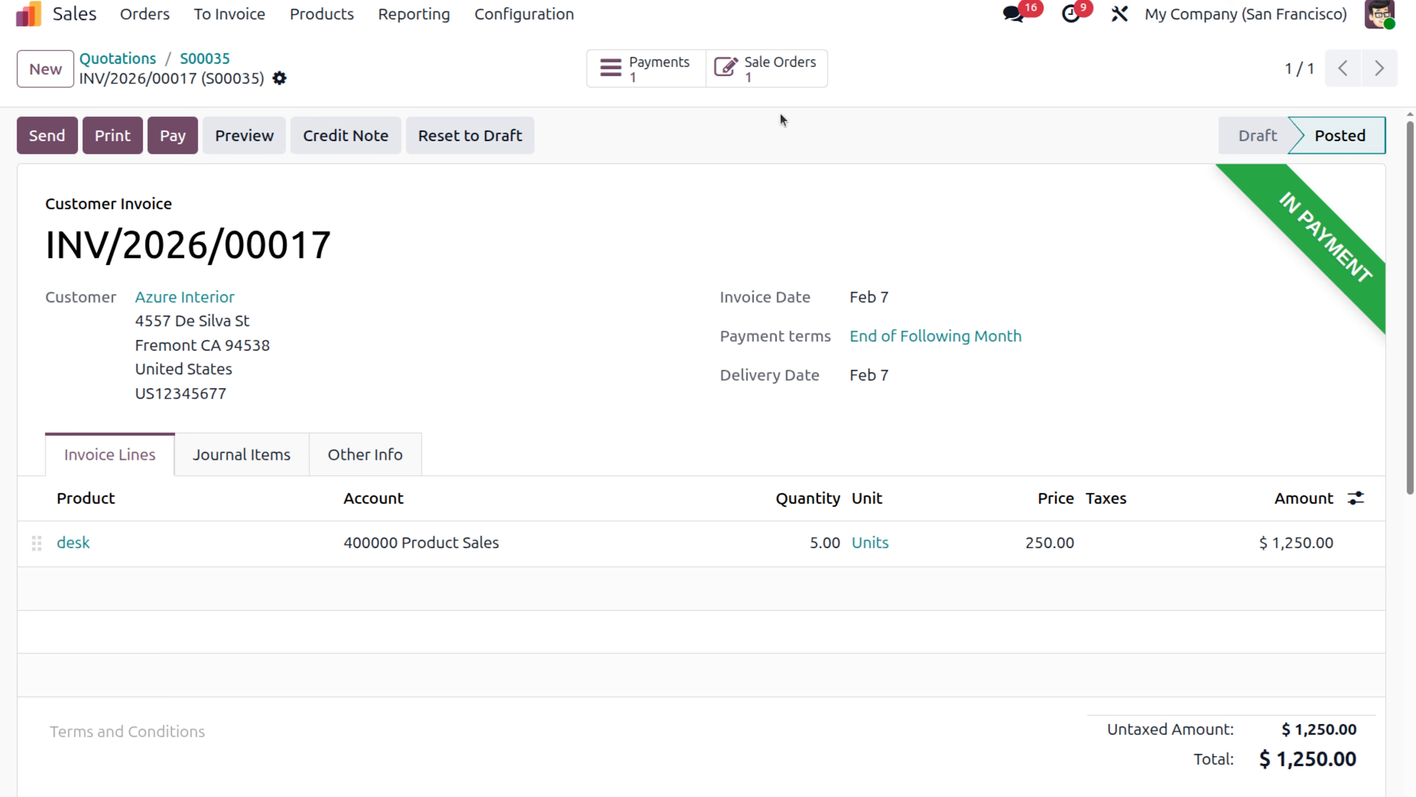
# Step: Validate the payment linked to the invoice and return to the invoice
pyautogui.click(658, 68)
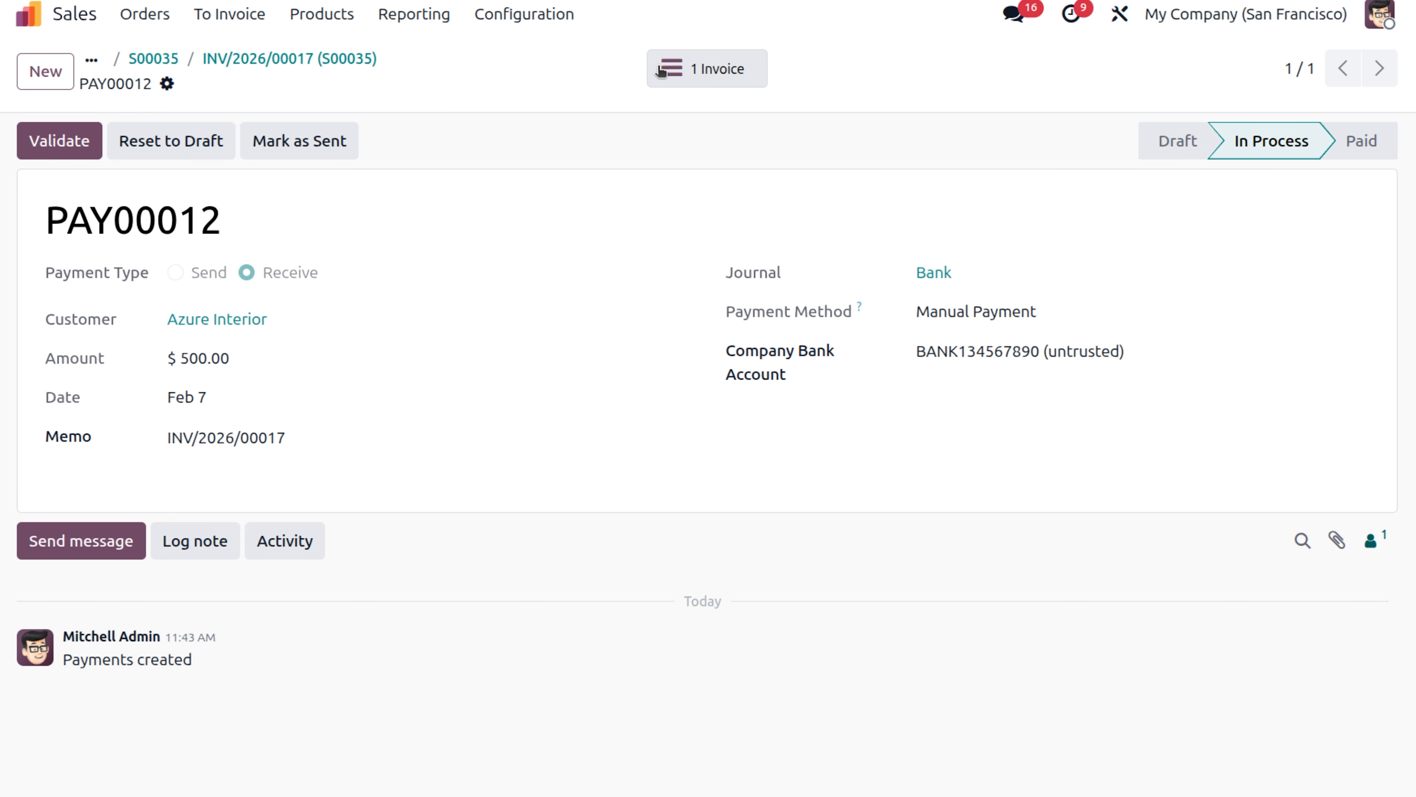
pyautogui.click(72, 142)
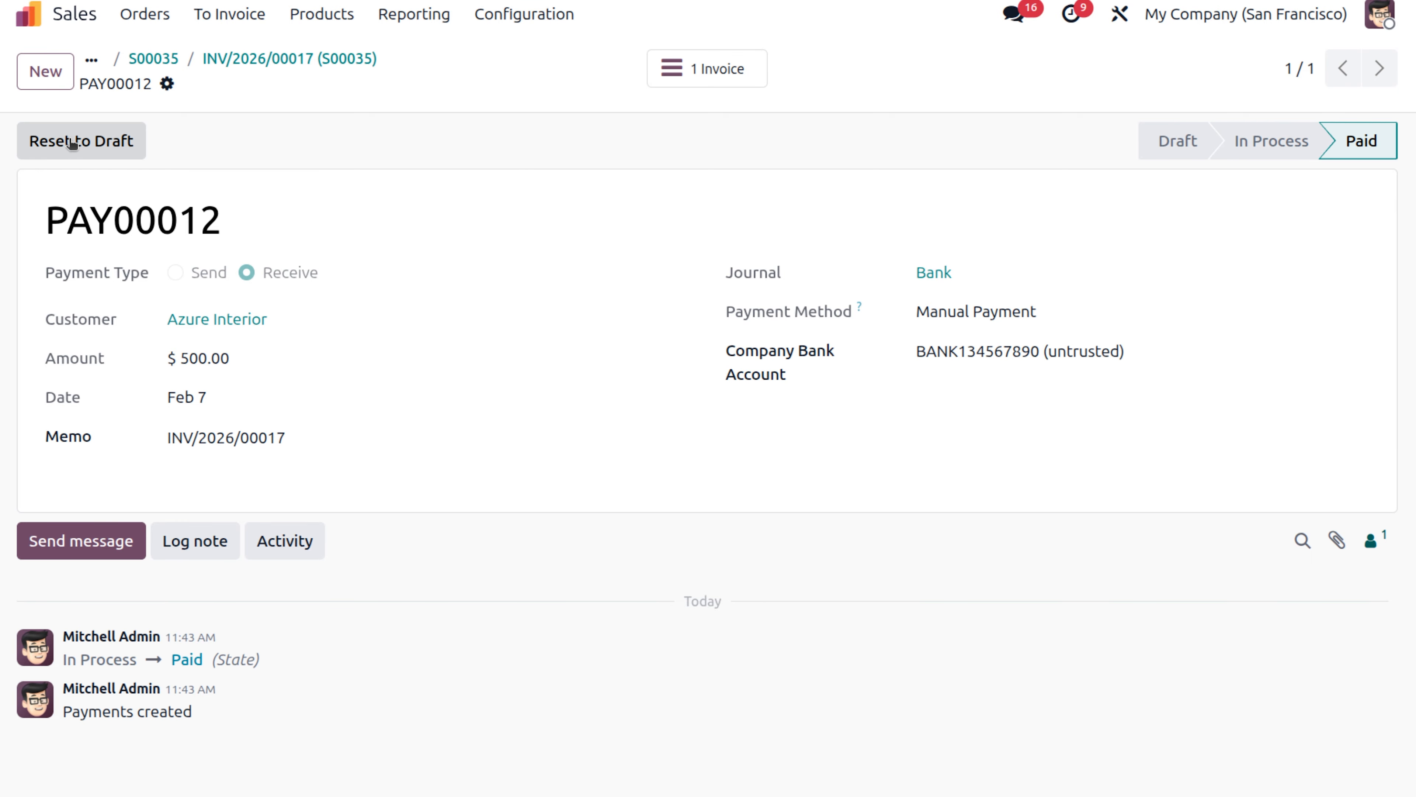
pyautogui.click(299, 59)
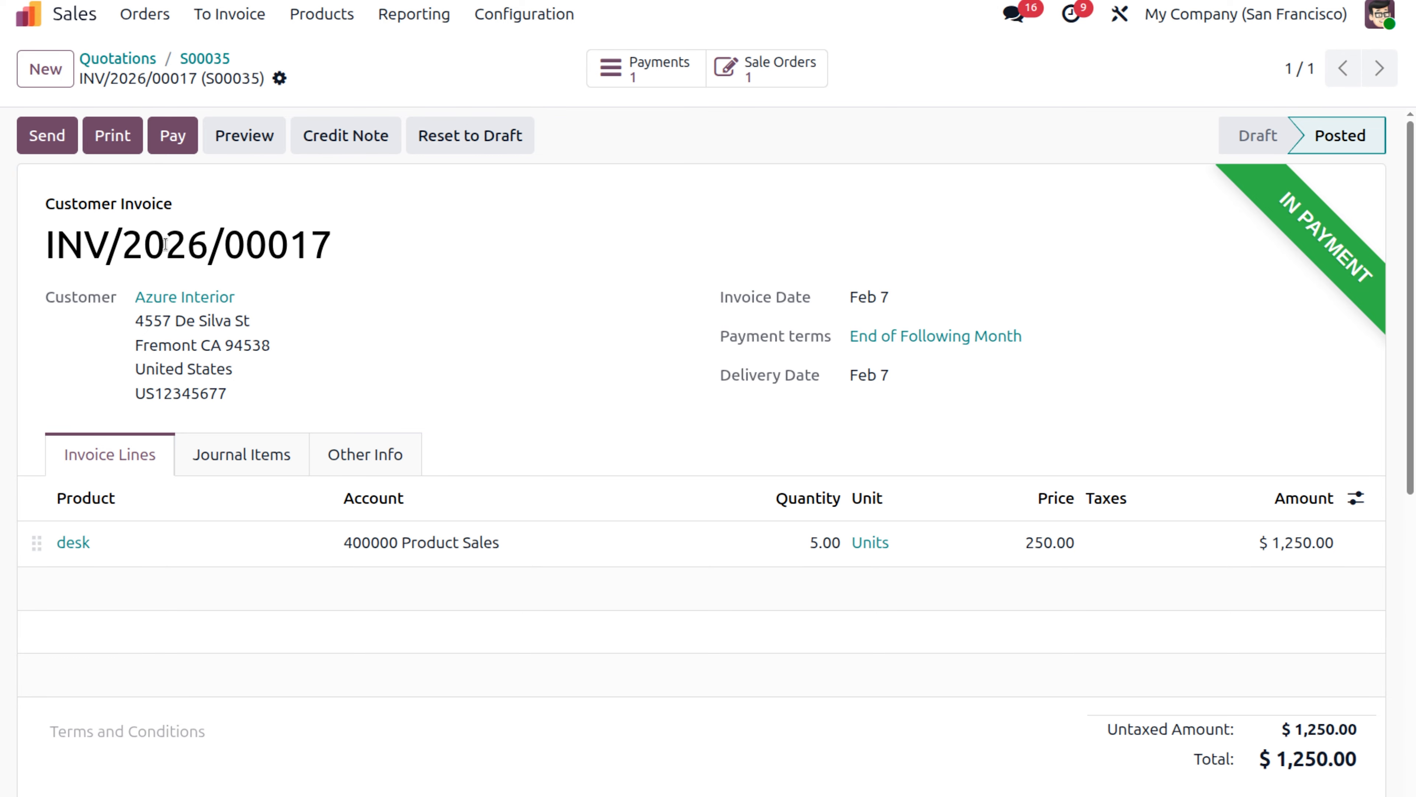
# Step: Check the amount proposed for a further payment on the invoice without registering it
pyautogui.moveTo(45, 245); pyautogui.dragTo(319, 249)
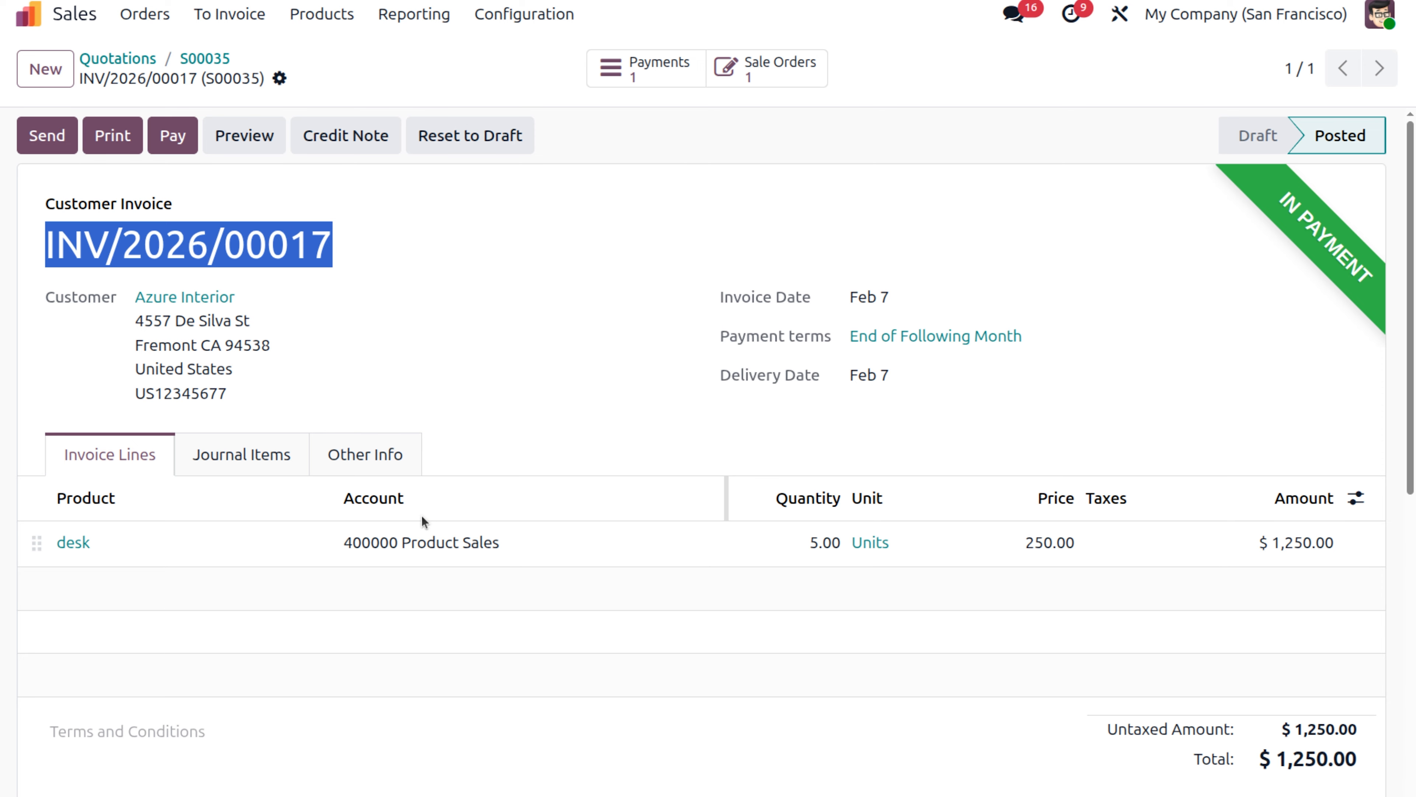
pyautogui.click(179, 144)
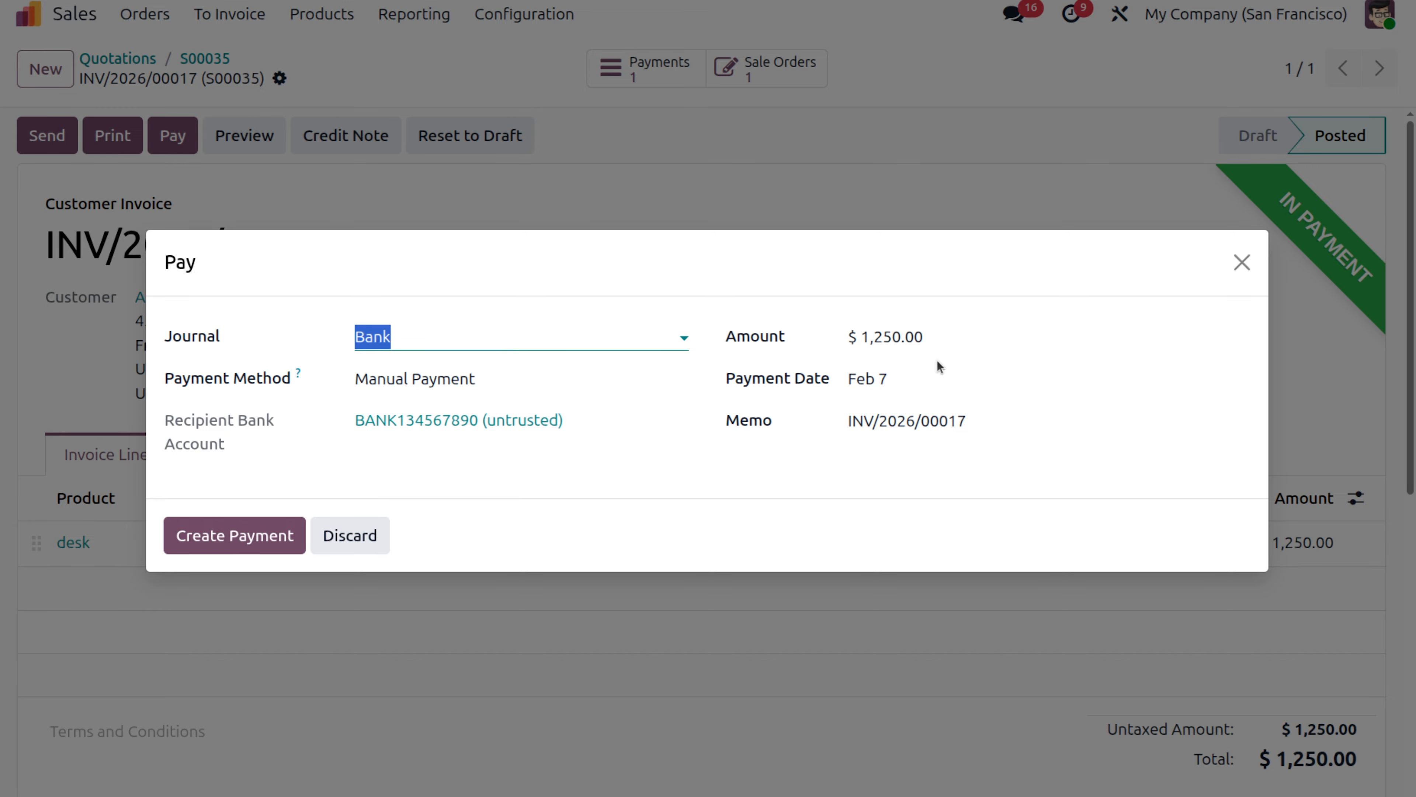
pyautogui.click(1241, 262)
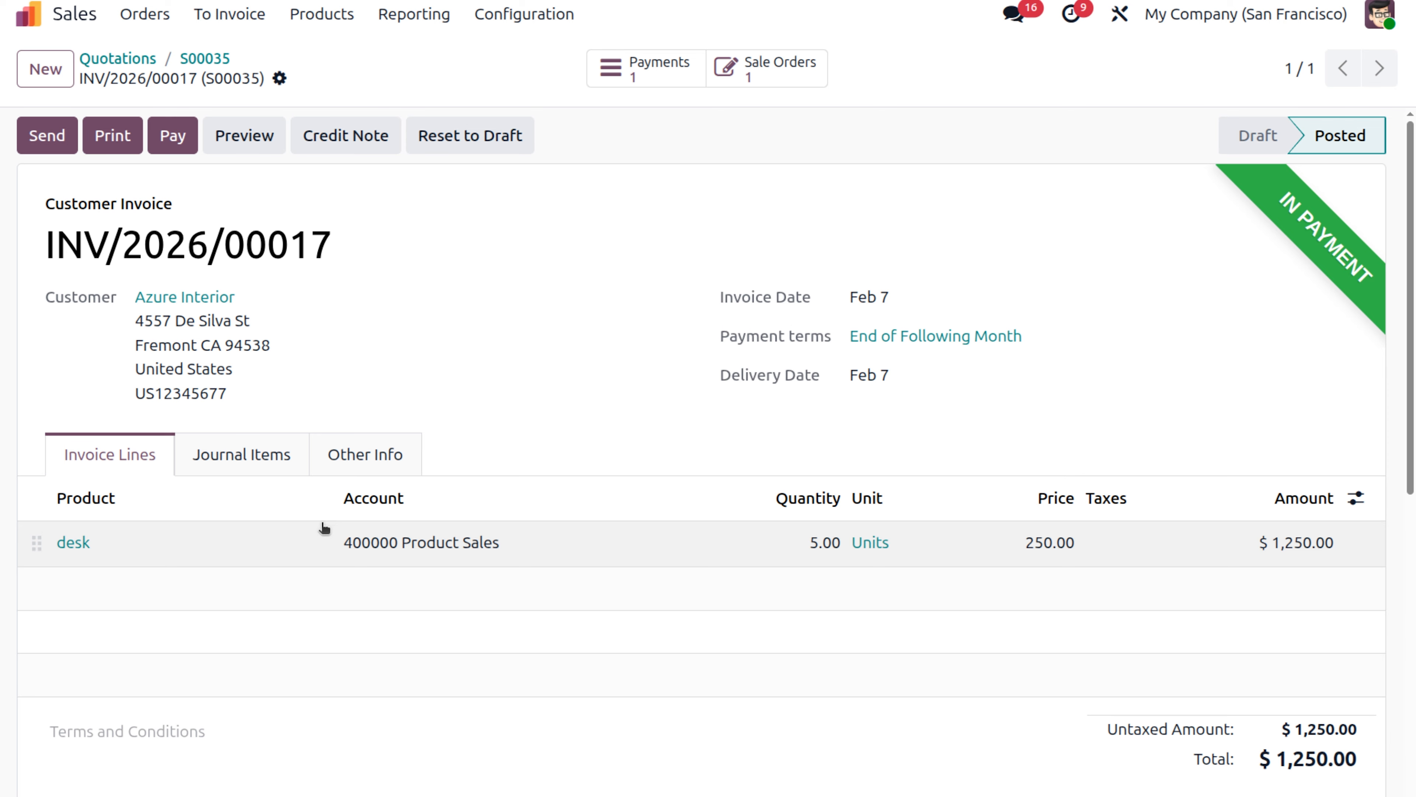
# Step: Copy the invoice number, switch to the Accounting app and open the Bank journal's transactions
pyautogui.moveTo(45, 245); pyautogui.dragTo(357, 263)
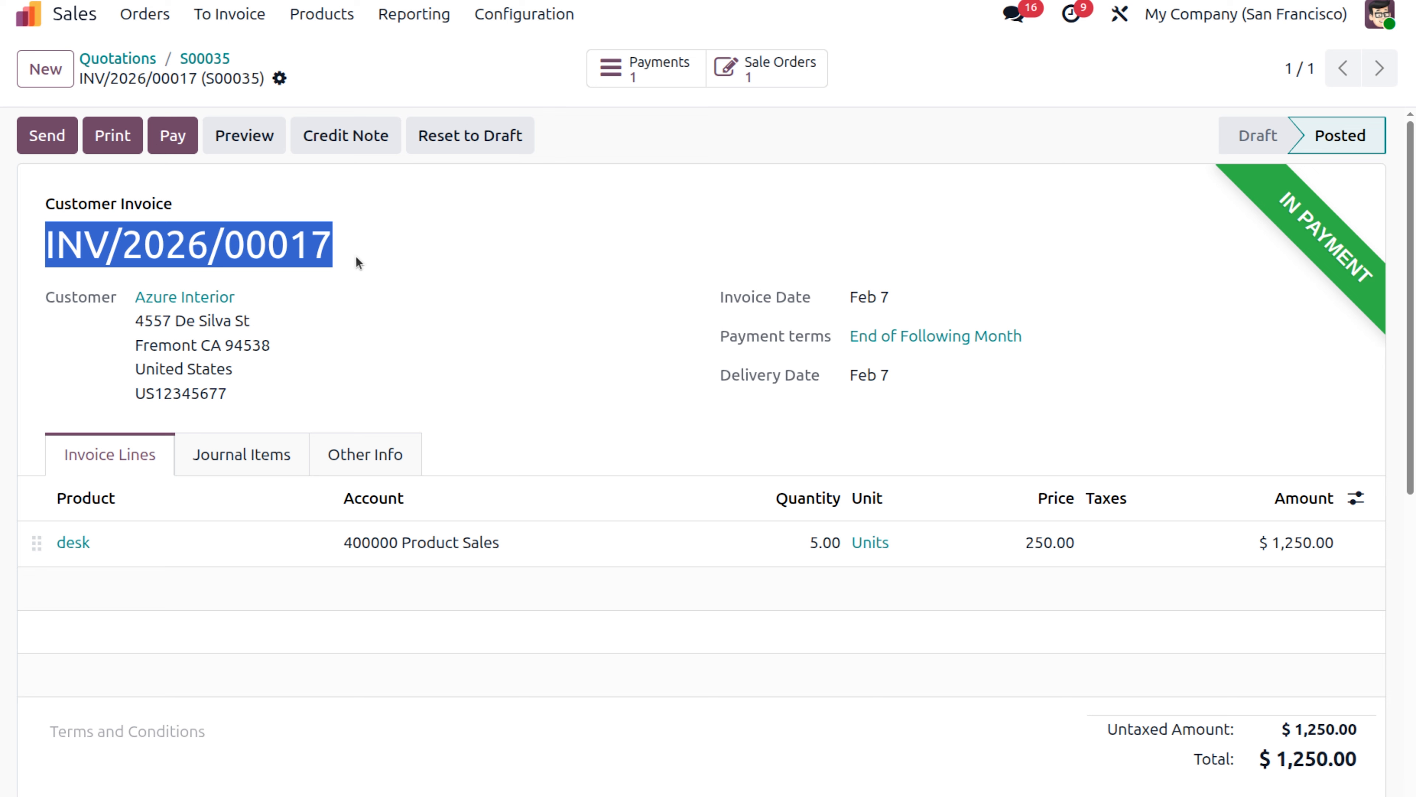
pyautogui.click(70, 21)
pyautogui.write('acc')
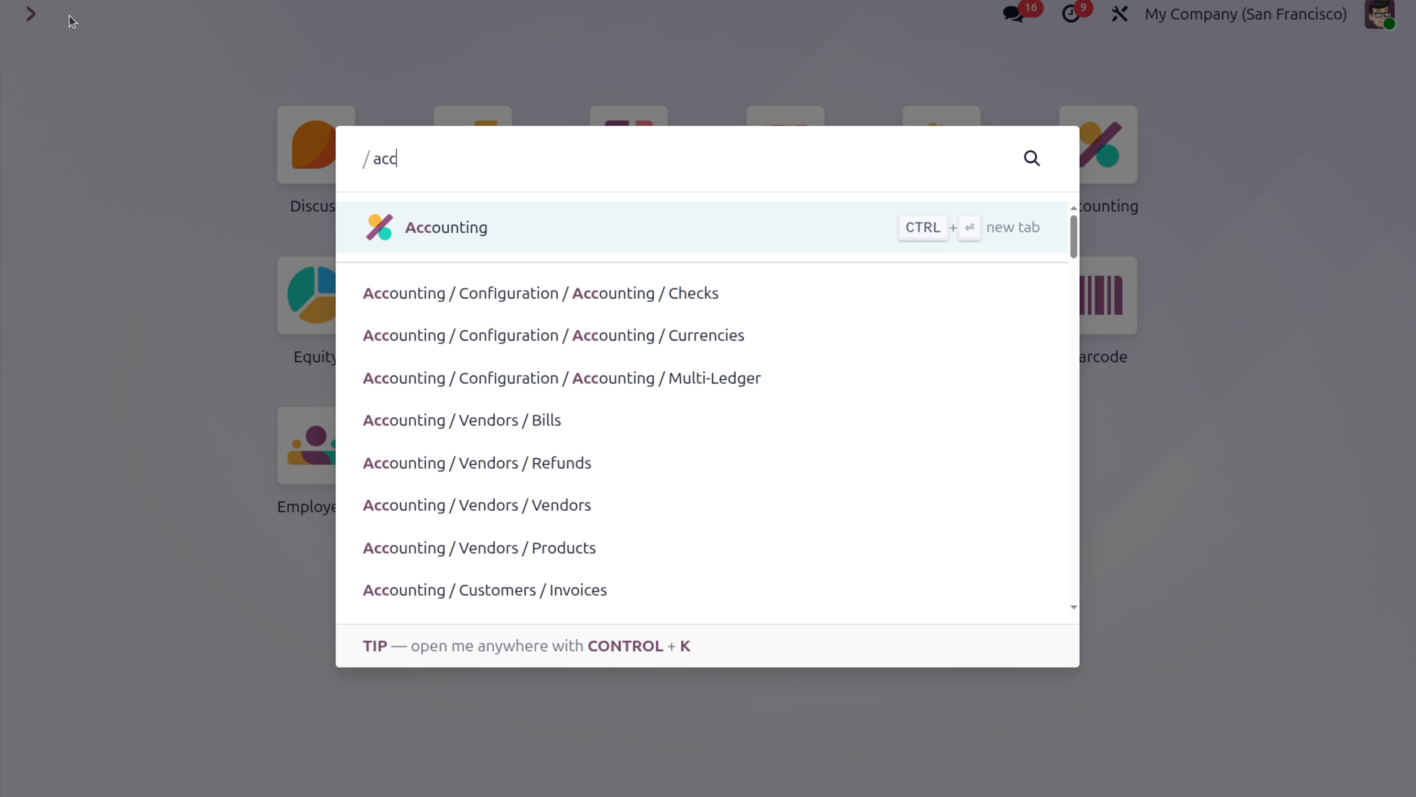
pyautogui.click(464, 249)
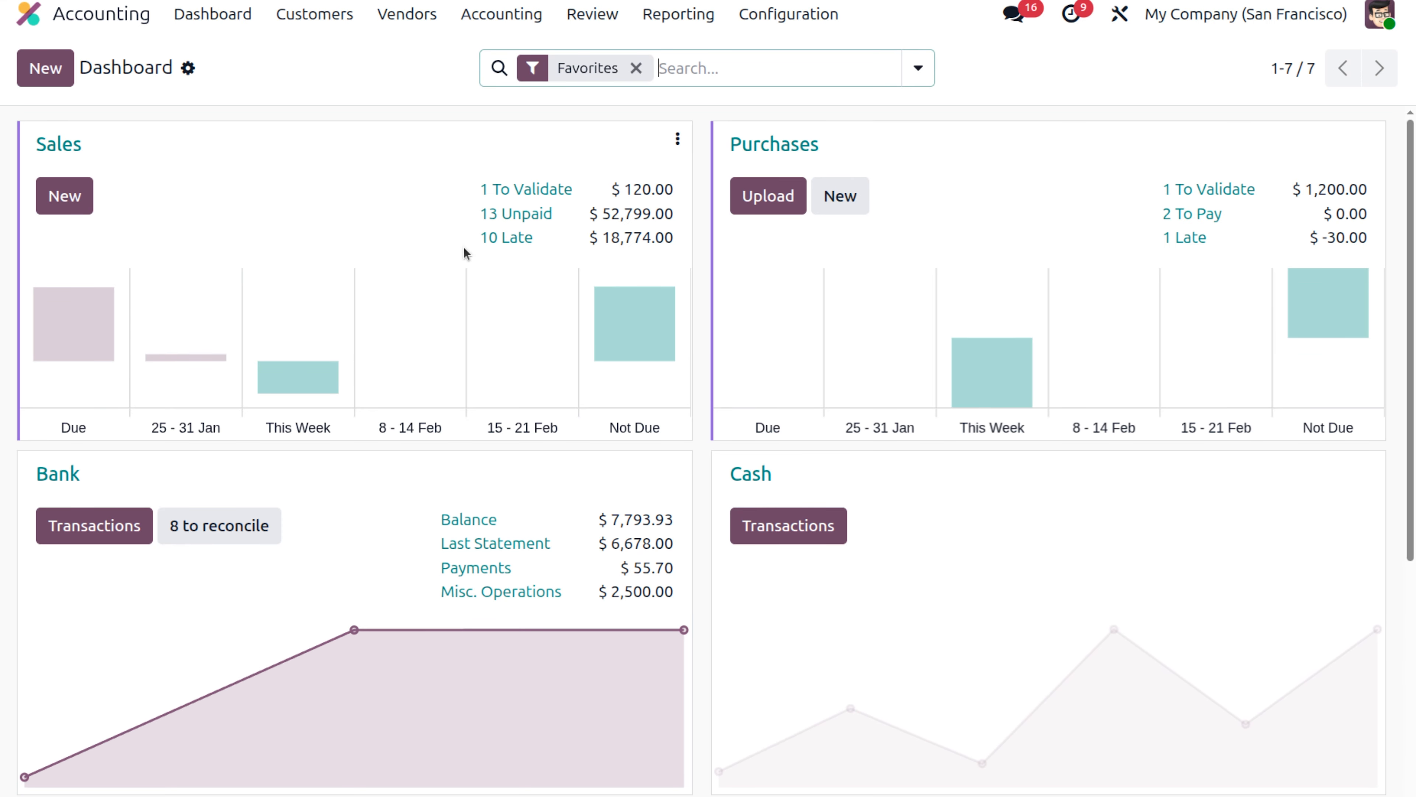
pyautogui.click(92, 534)
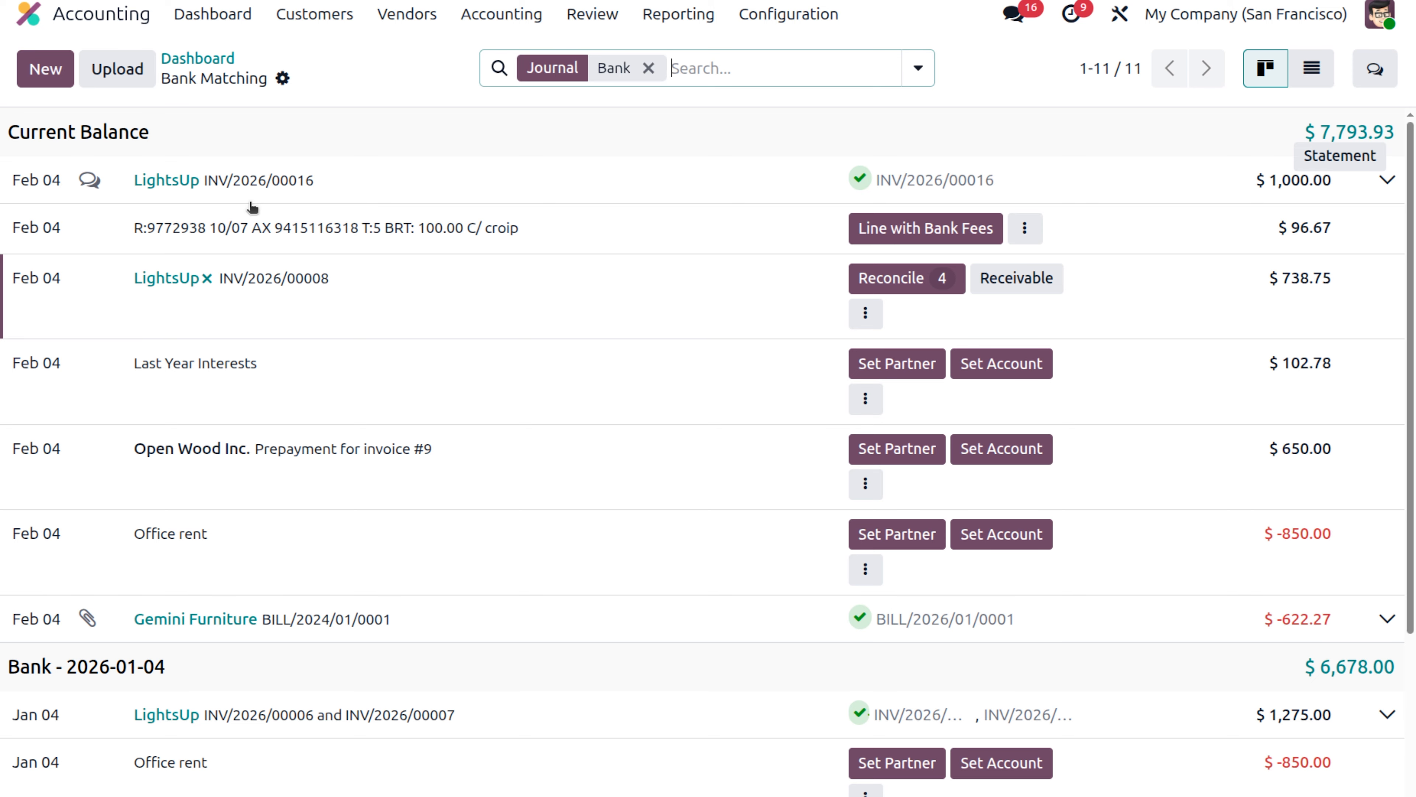
# Step: Add a bank transaction labelled INV/2026/00017 for partner Azure Interior with an amount of $500, and close the entry form
pyautogui.click(39, 69)
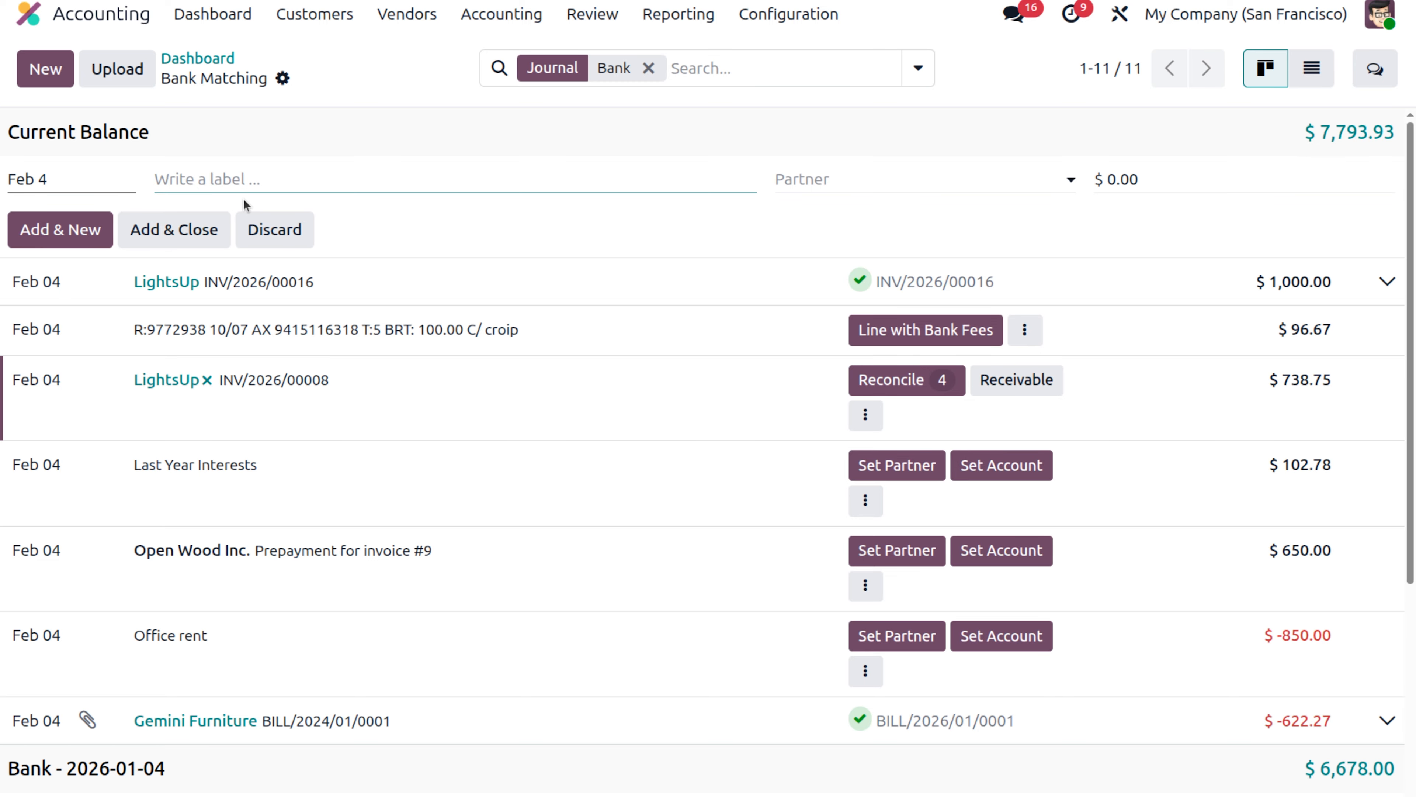
pyautogui.write('INV/2026/00017')
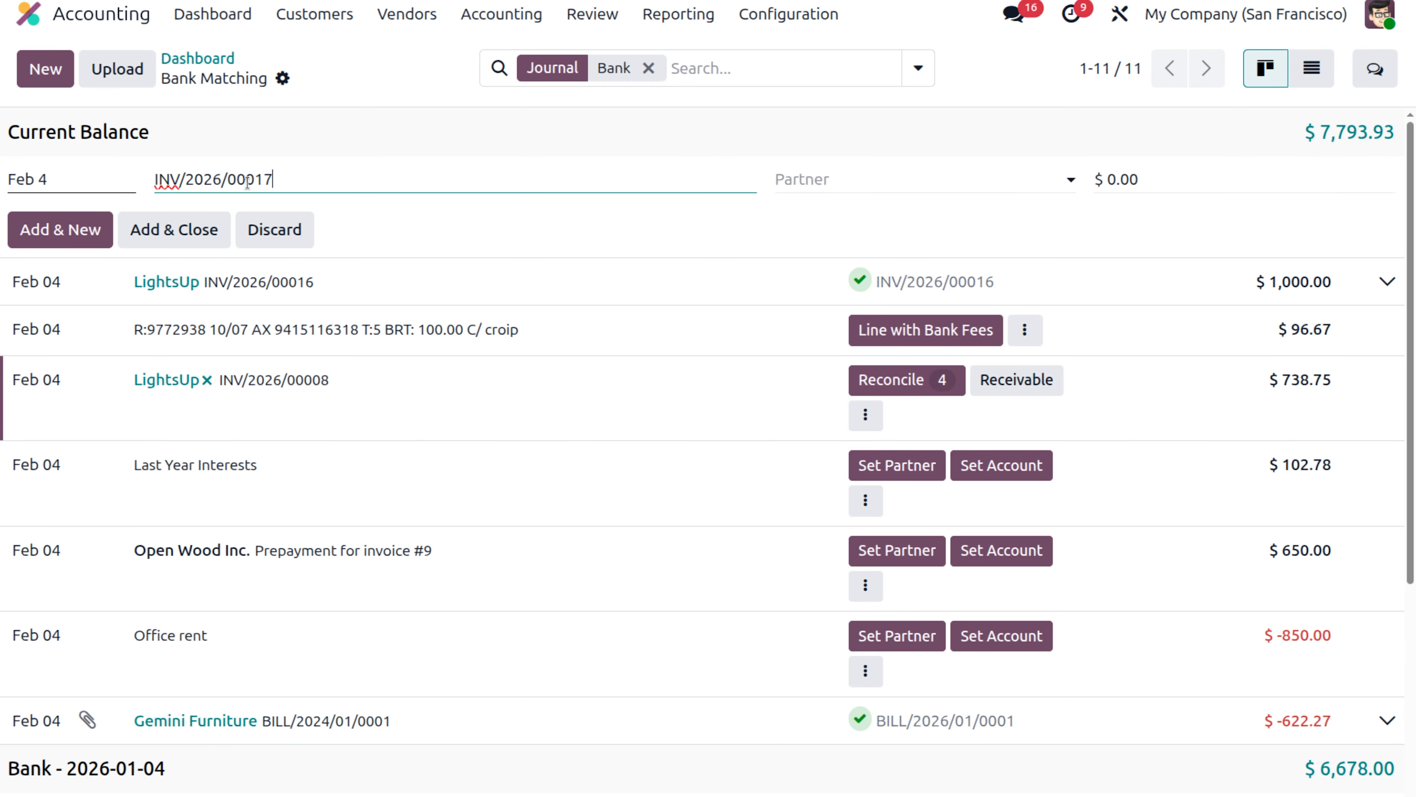
pyautogui.click(948, 171)
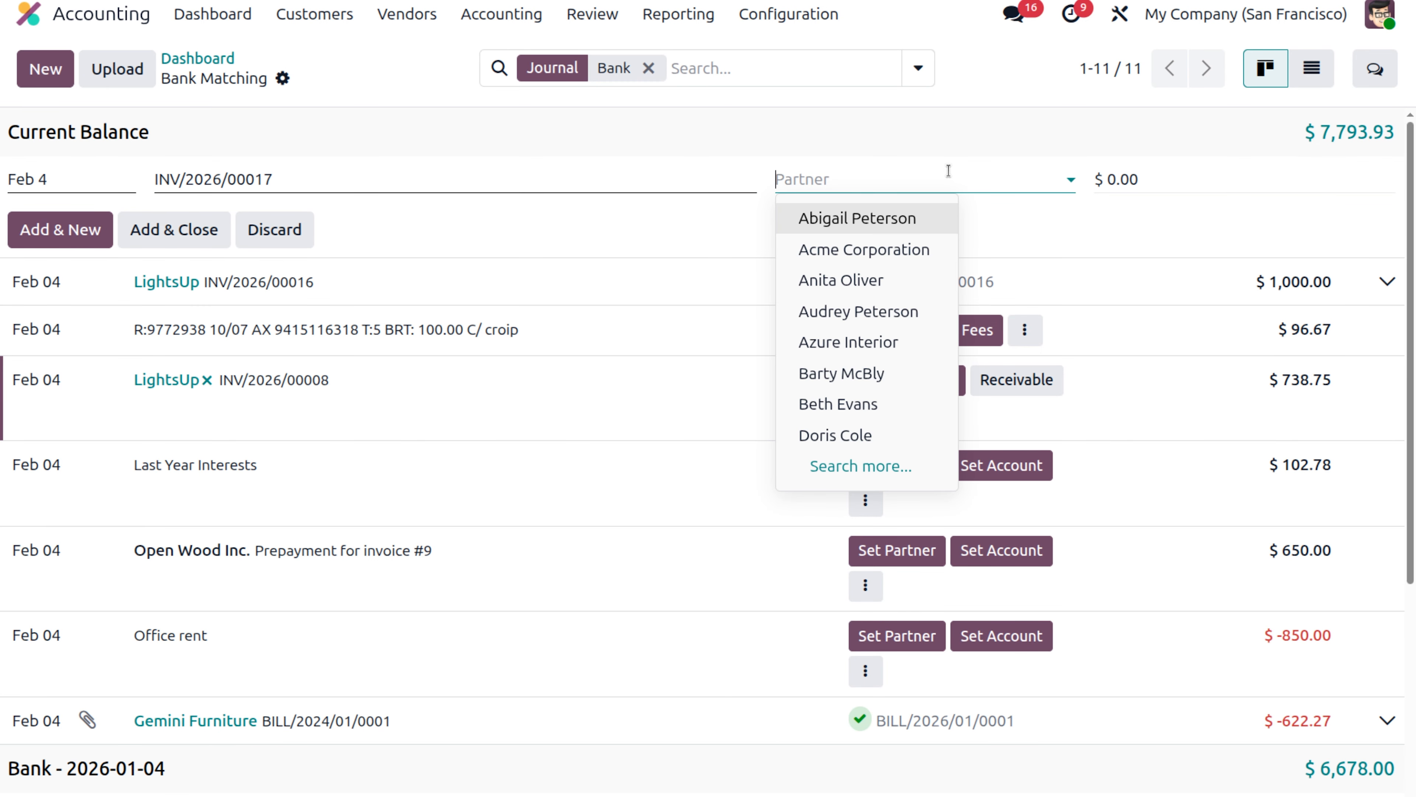
pyautogui.write('az')
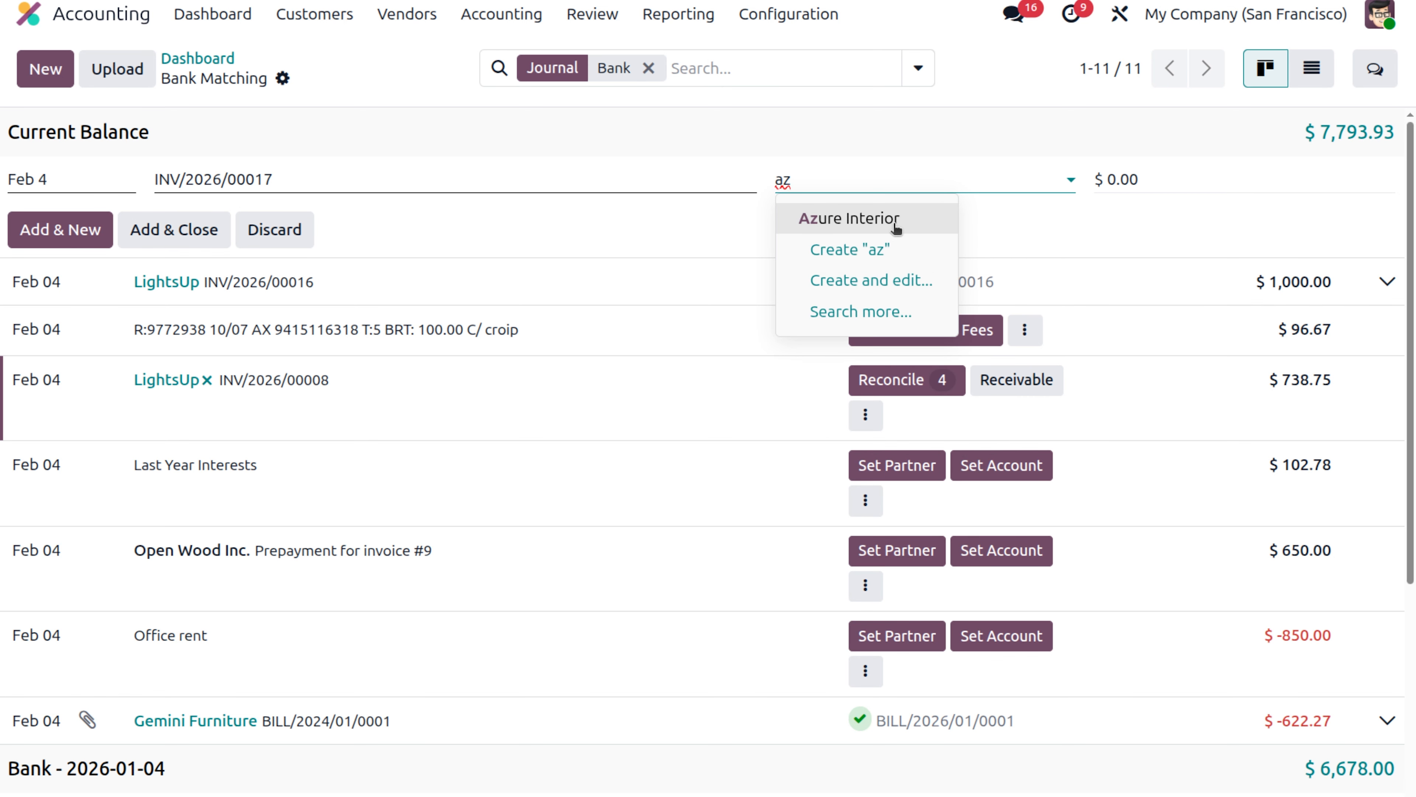
pyautogui.click(895, 226)
pyautogui.click(1127, 179)
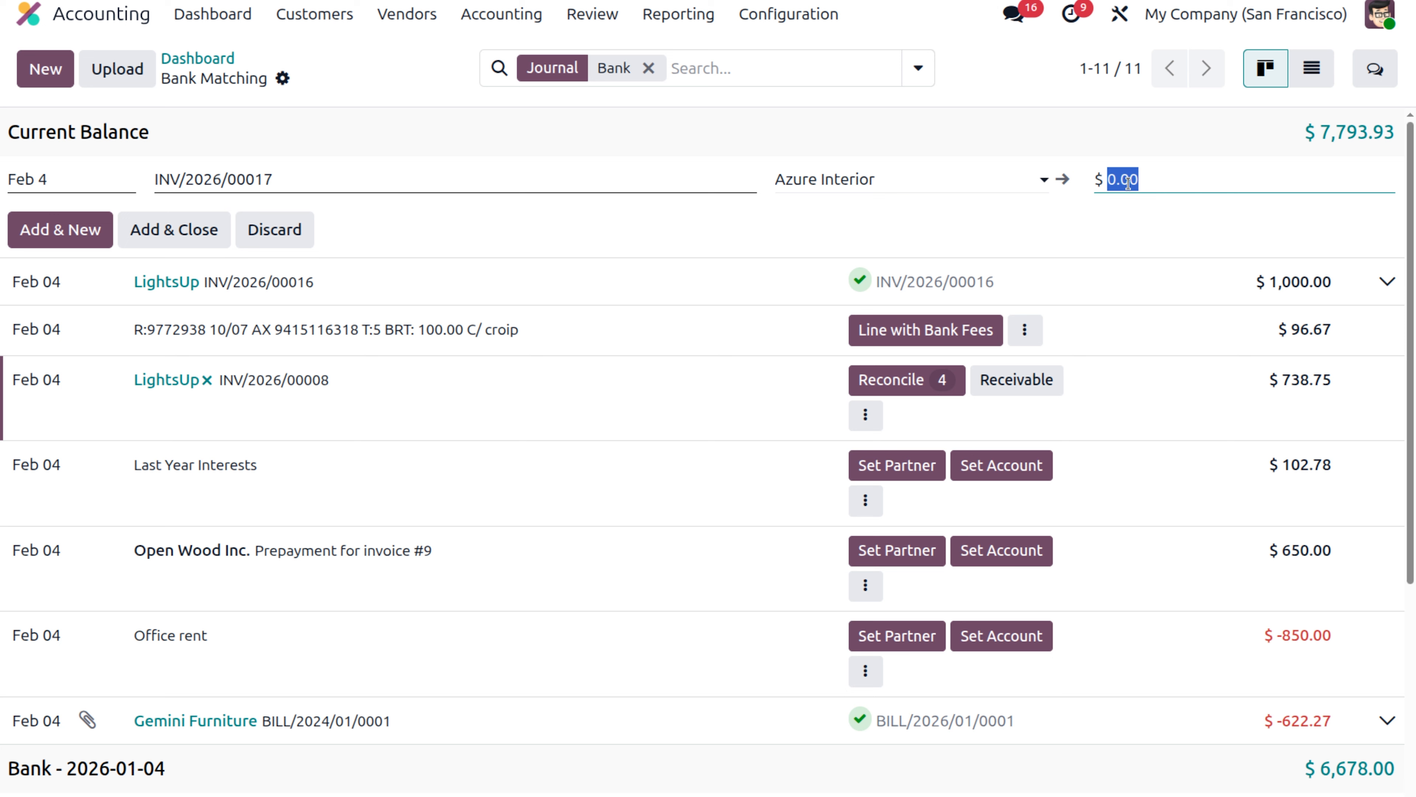
pyautogui.write('500')
pyautogui.click(151, 229)
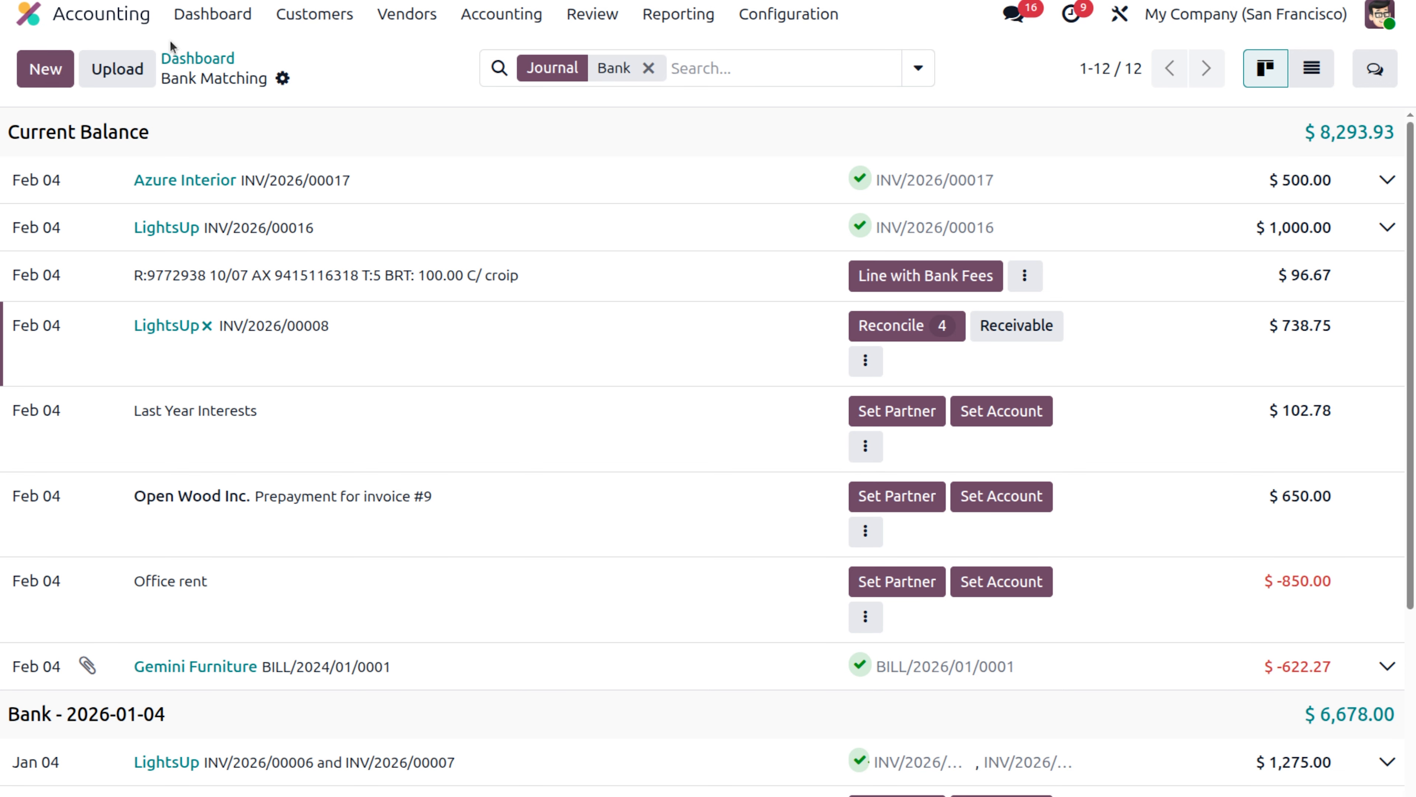
# Step: Open Azure Interior's contact from the bank transaction and view its due entries in the follow-up report
pyautogui.click(188, 182)
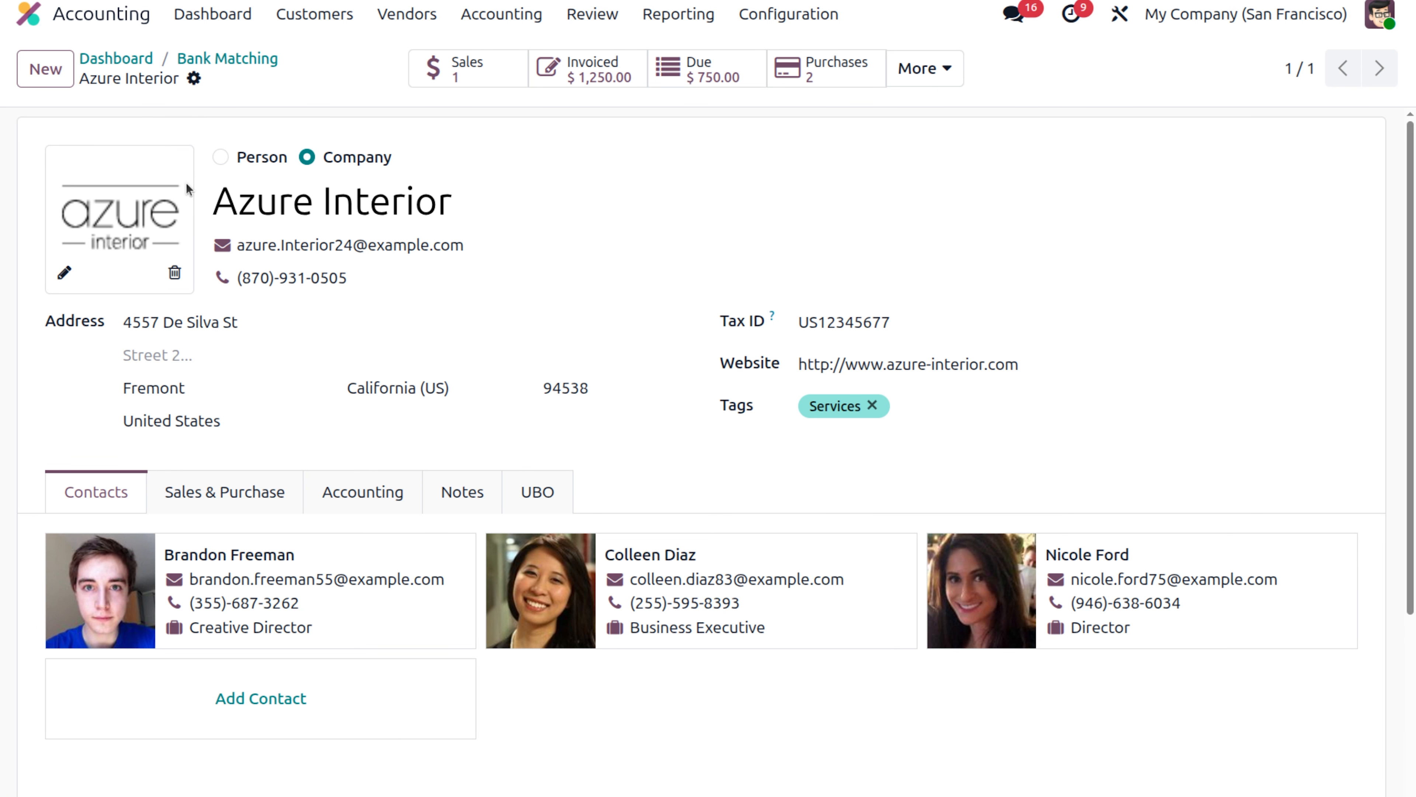
pyautogui.click(680, 74)
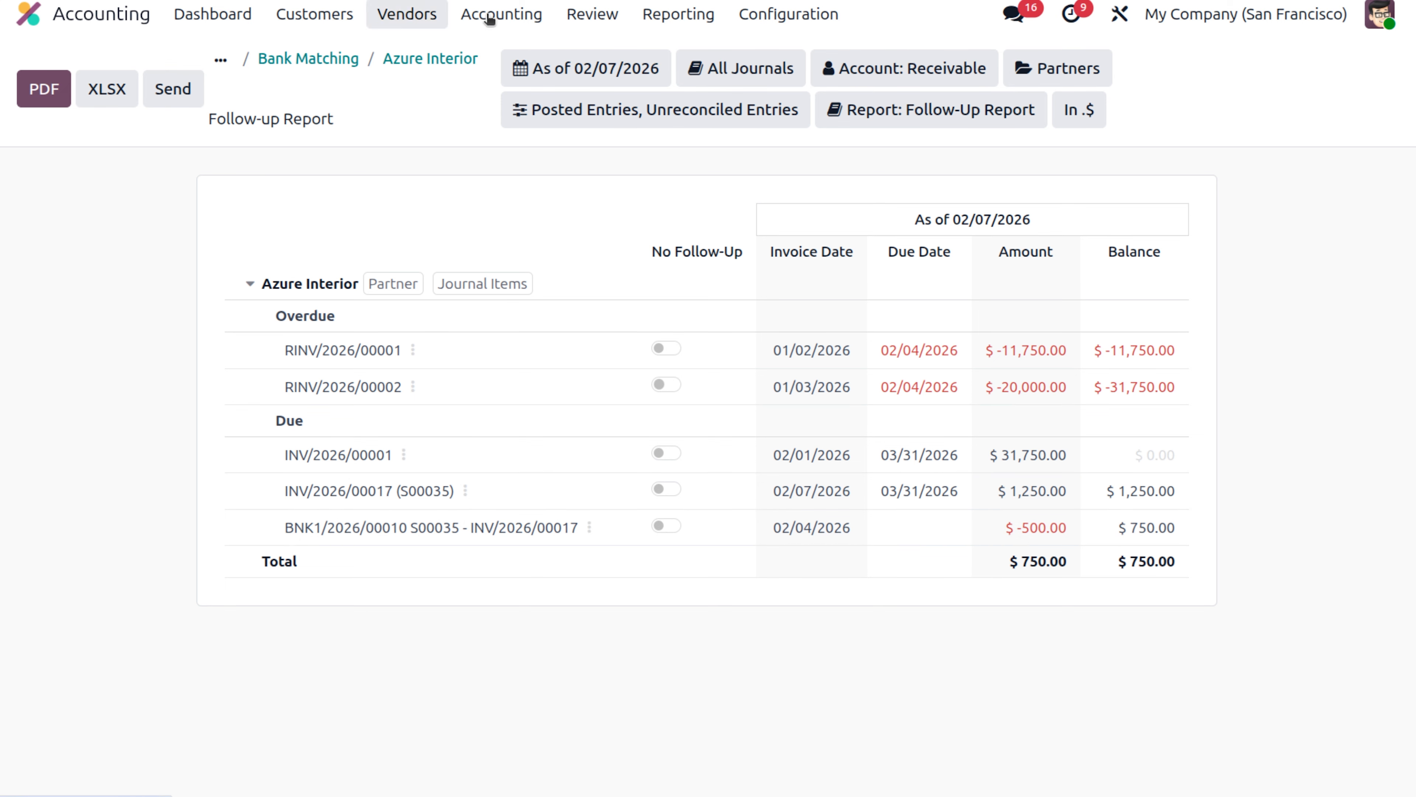
# Step: Open the Partner Ledger, replace the LightsUp partner filter with Azure Interior, and expand that partner's entries
pyautogui.click(685, 11)
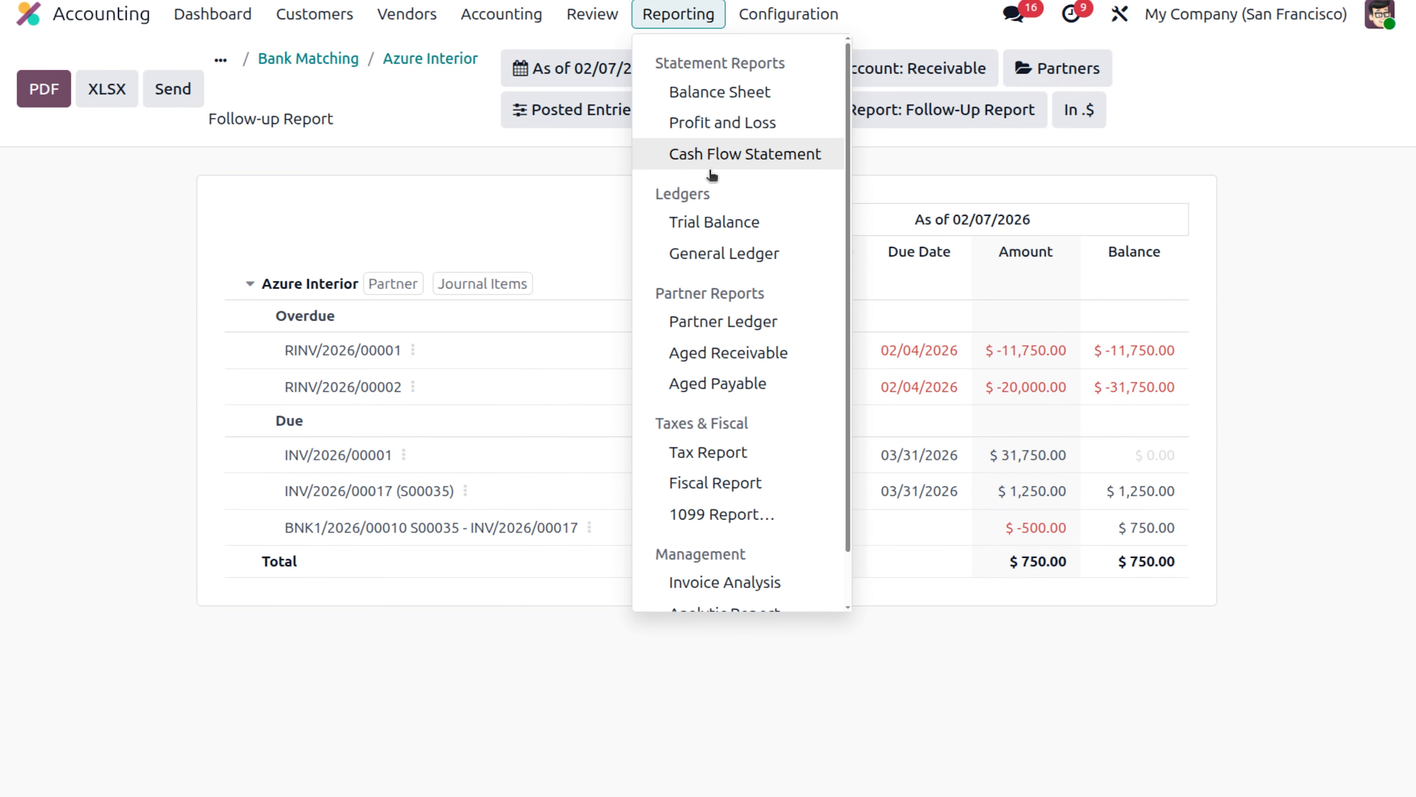
pyautogui.click(737, 321)
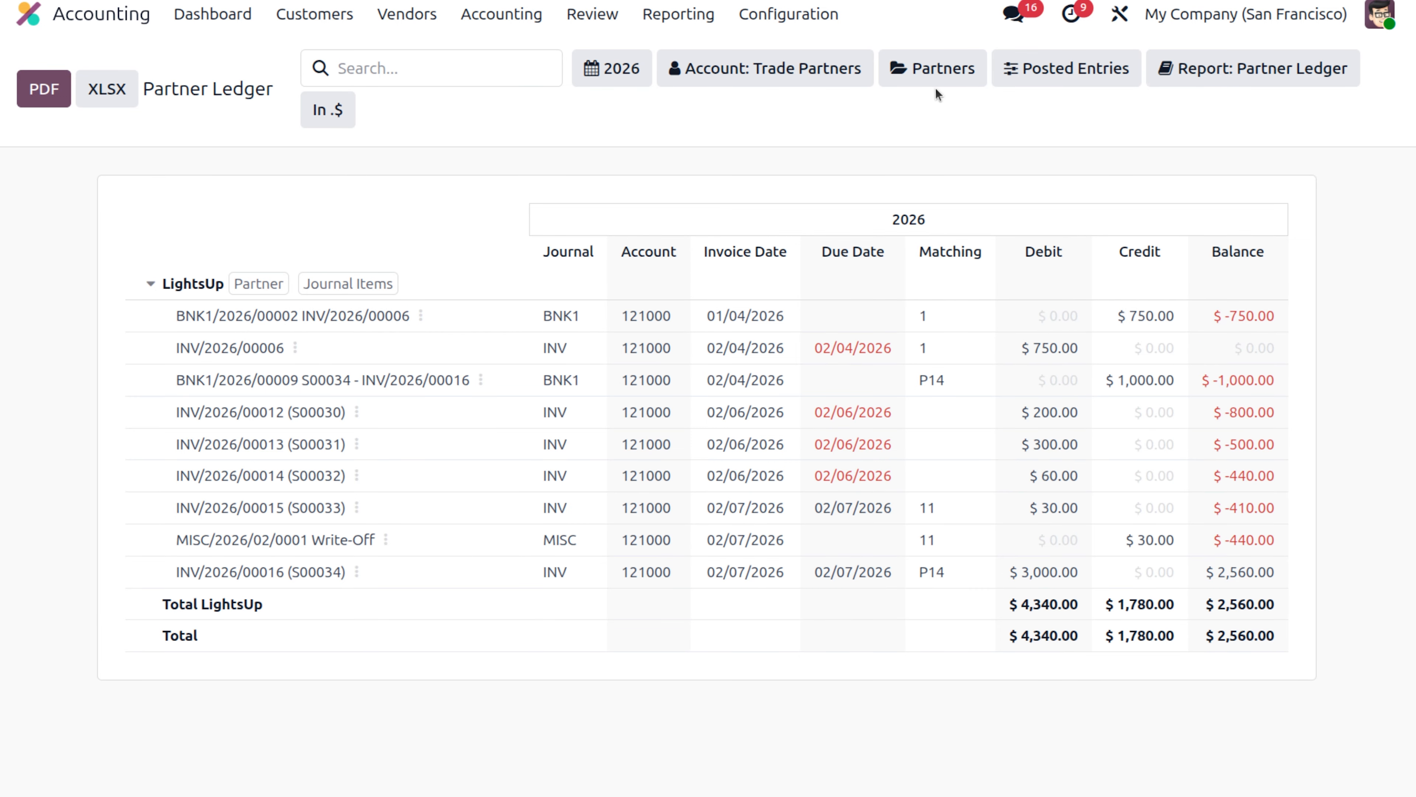
pyautogui.click(930, 72)
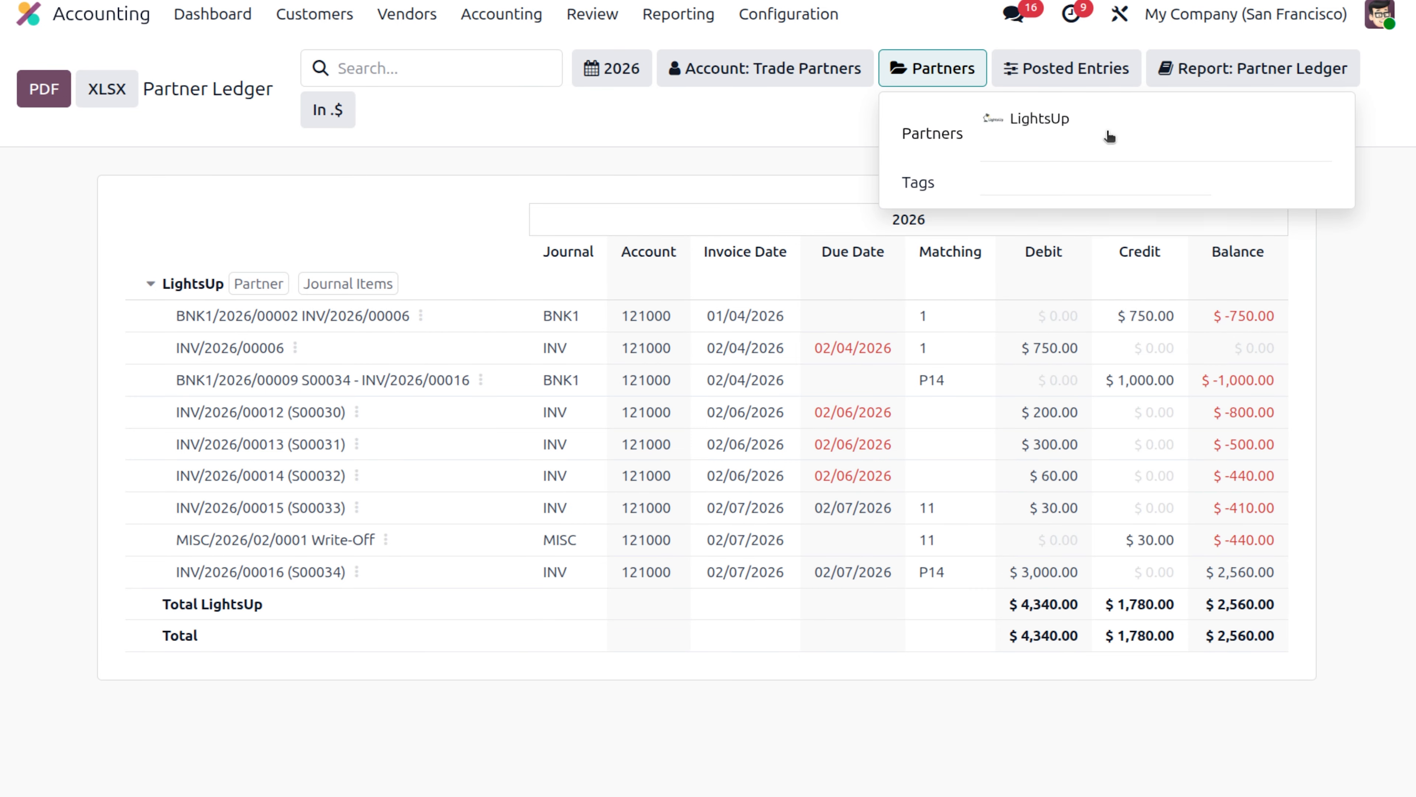
pyautogui.click(1081, 118)
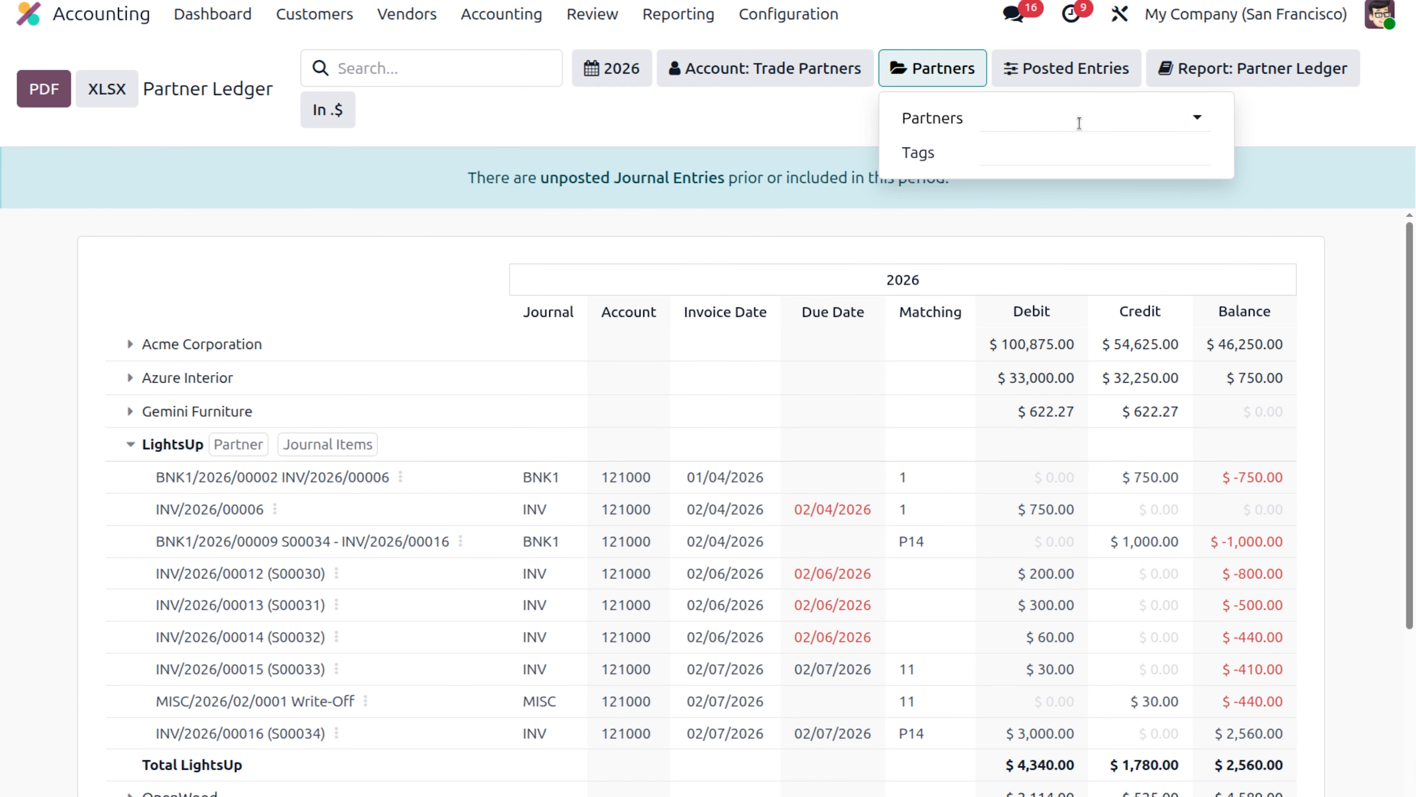
pyautogui.click(1078, 123)
pyautogui.write('az')
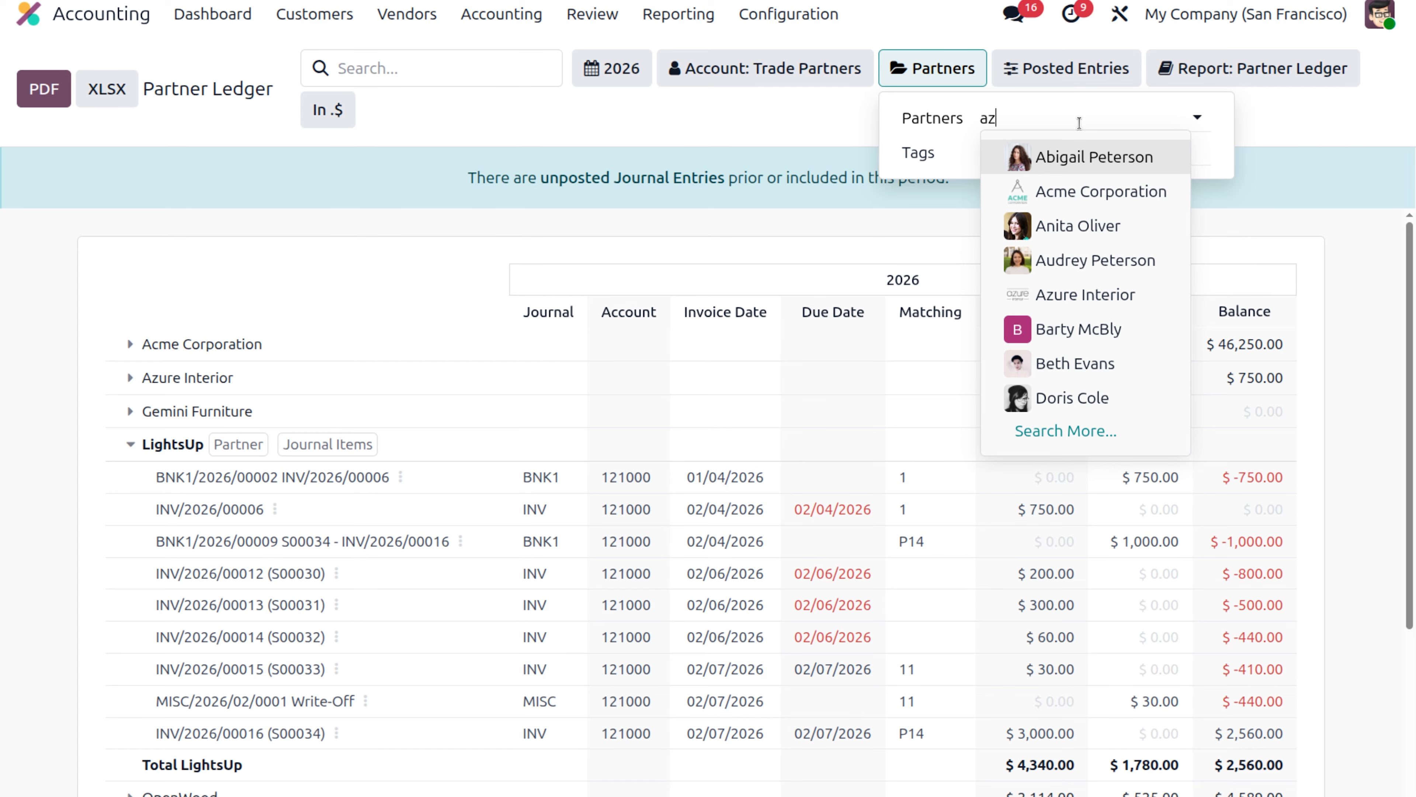
pyautogui.write('ure')
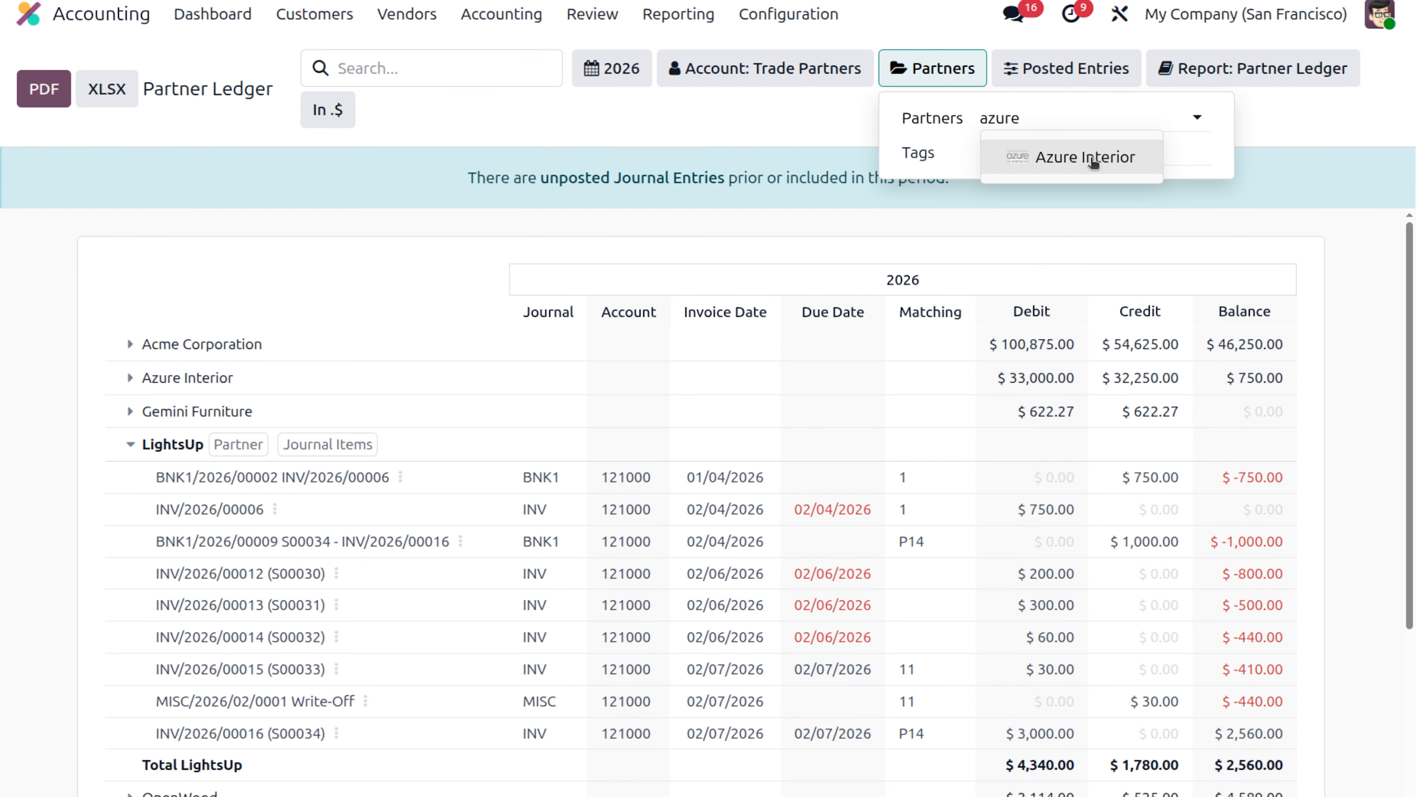
pyautogui.click(1091, 158)
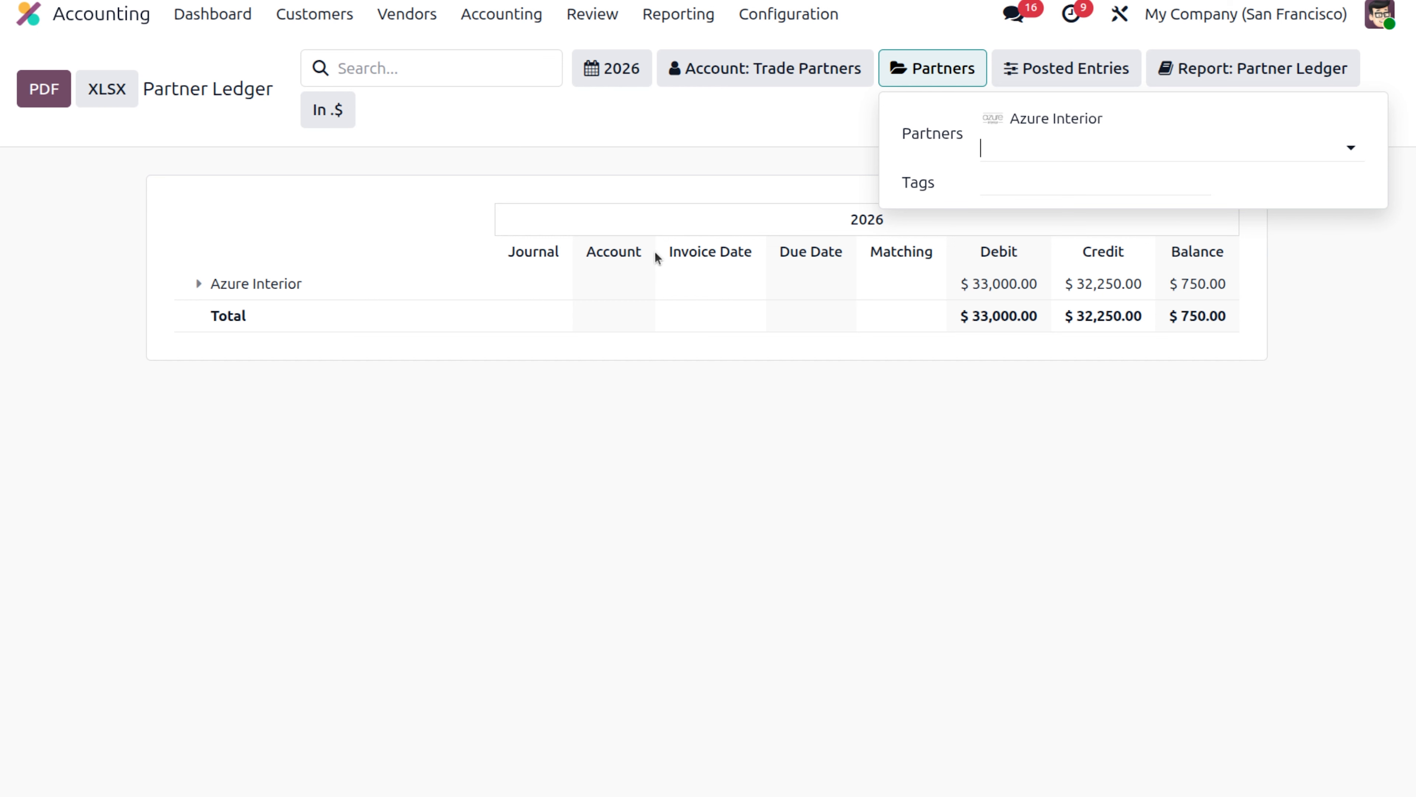
pyautogui.click(197, 285)
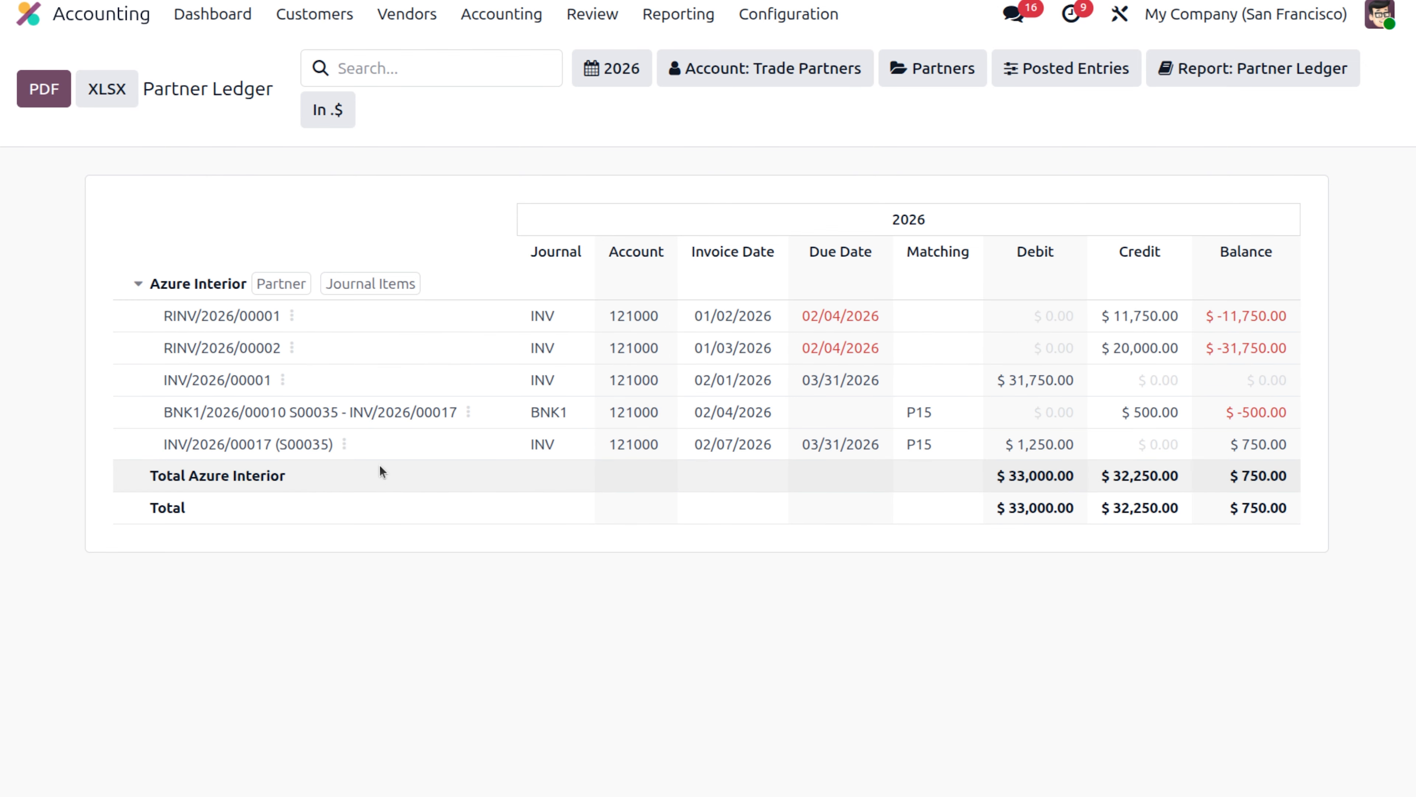
# Step: Open the journal entry of INV/2026/00017 from the ledger and review its payment, amount due and outstanding credits
pyautogui.click(345, 445)
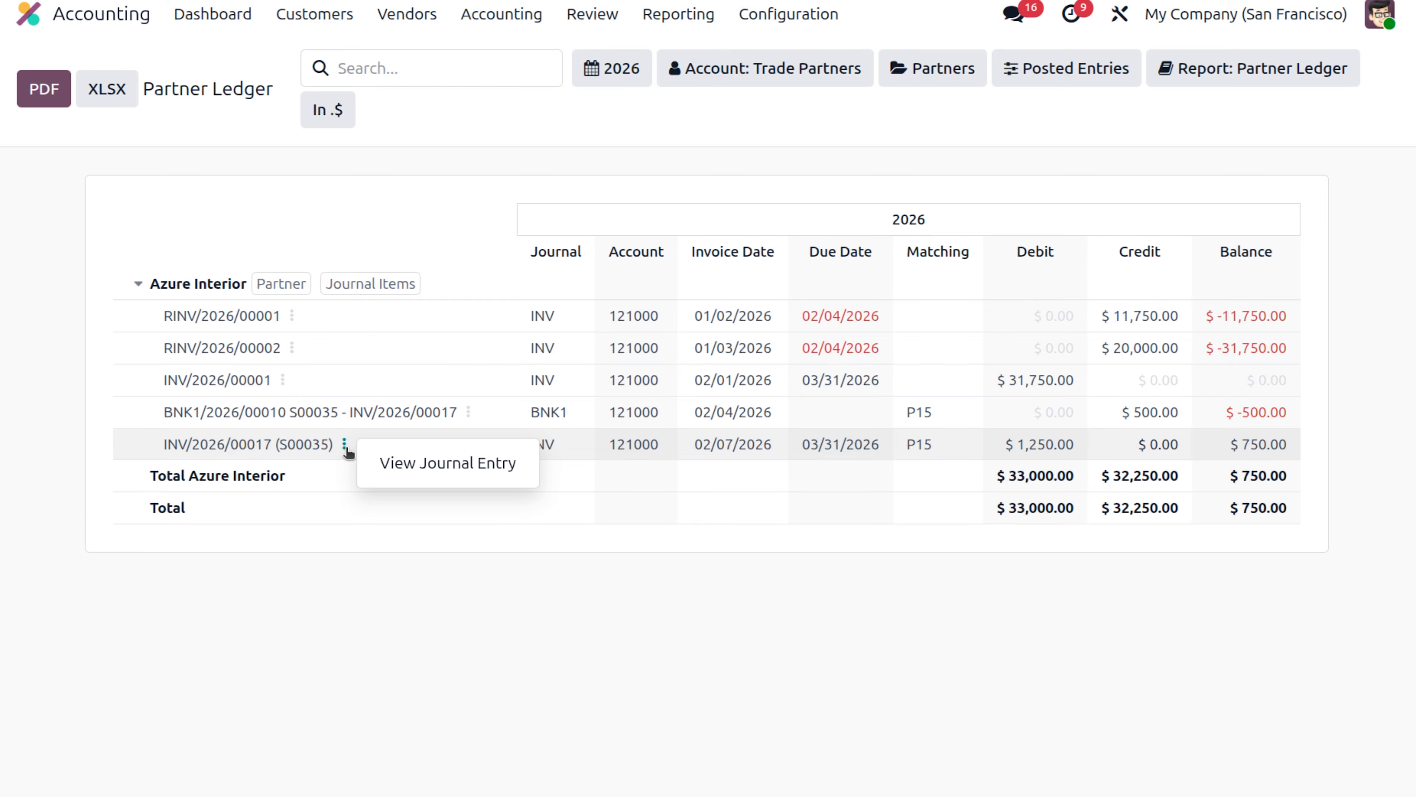
pyautogui.click(432, 464)
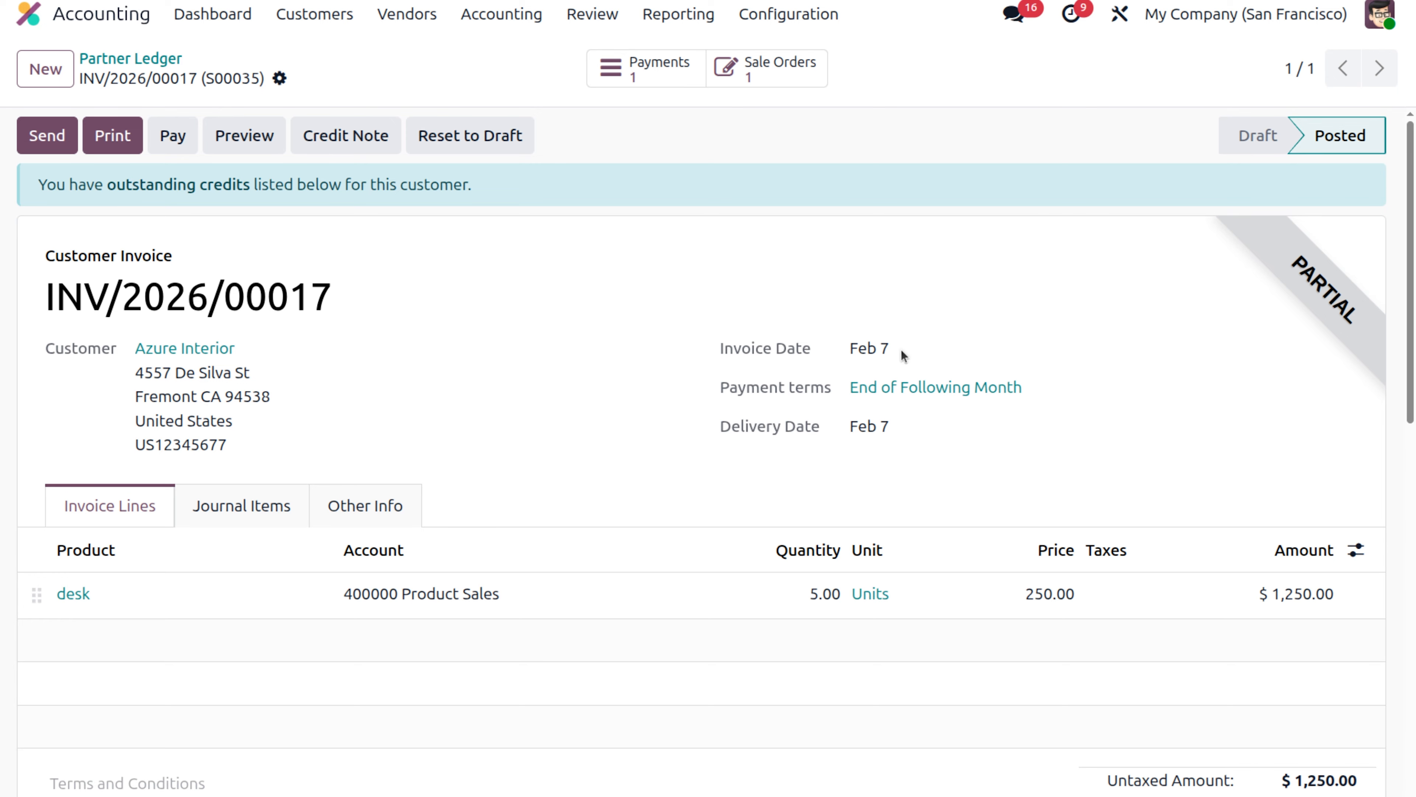
pyautogui.scroll(-6, 903, 356)
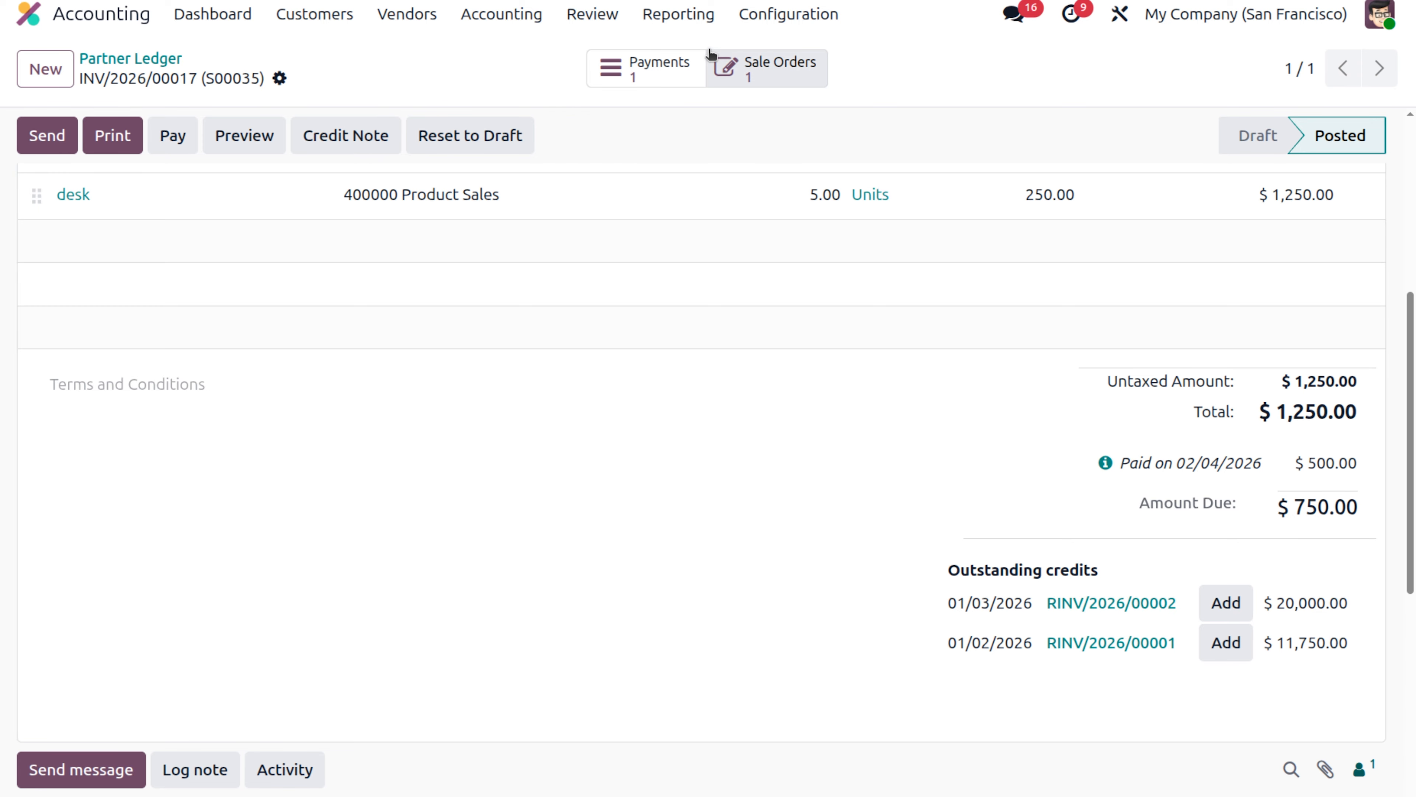
# Step: Open the Aged Receivable report and expand Azure Interior to examine its outstanding invoices
pyautogui.click(687, 15)
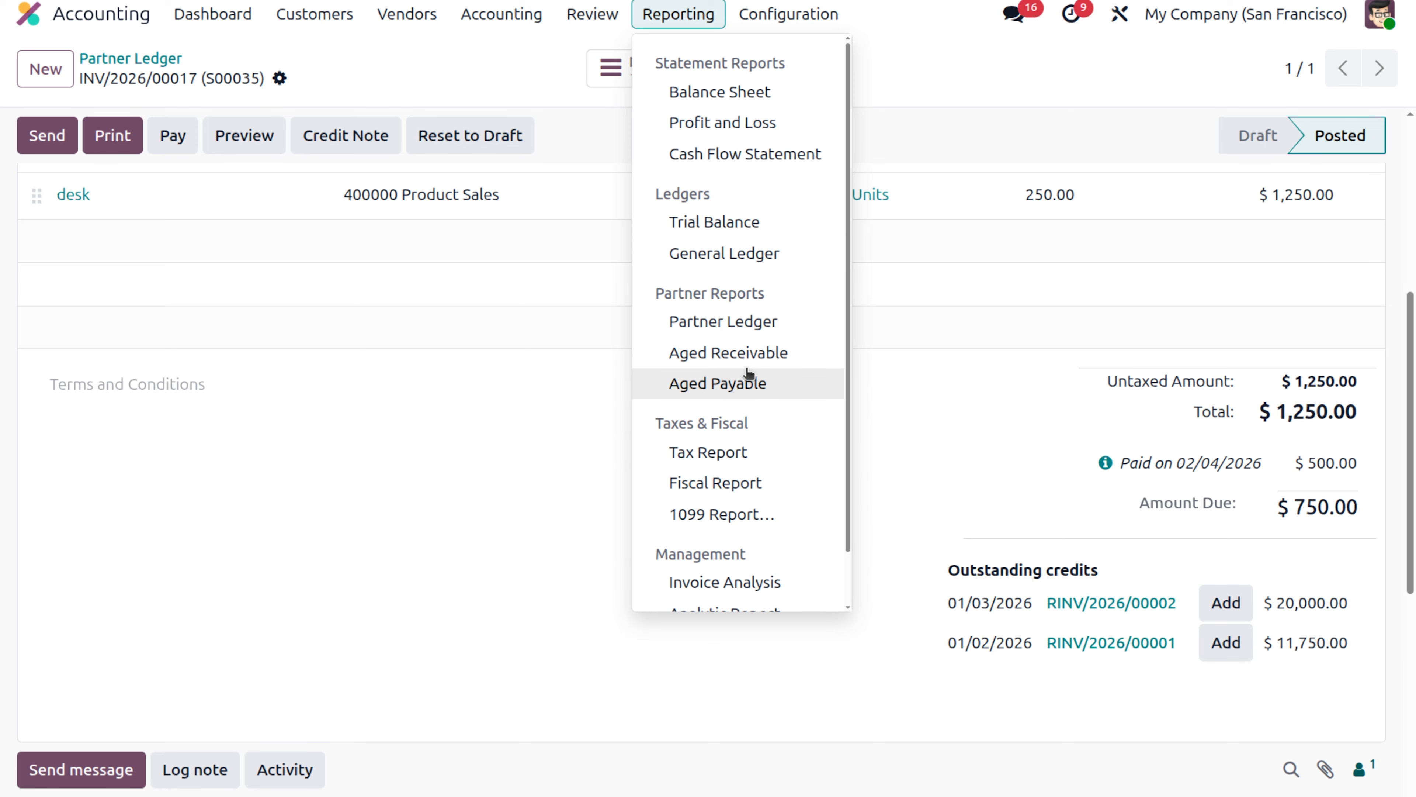
pyautogui.click(753, 357)
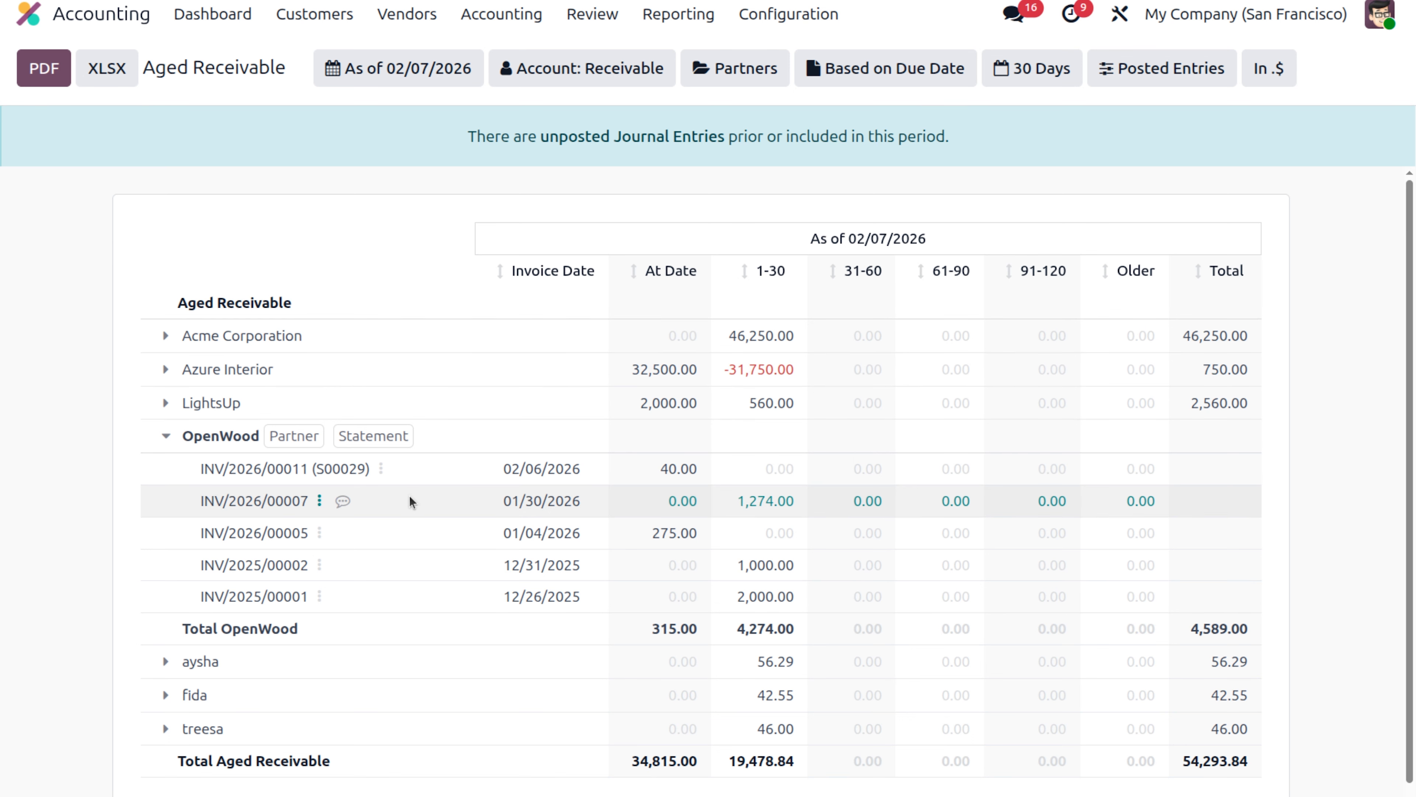
pyautogui.click(167, 370)
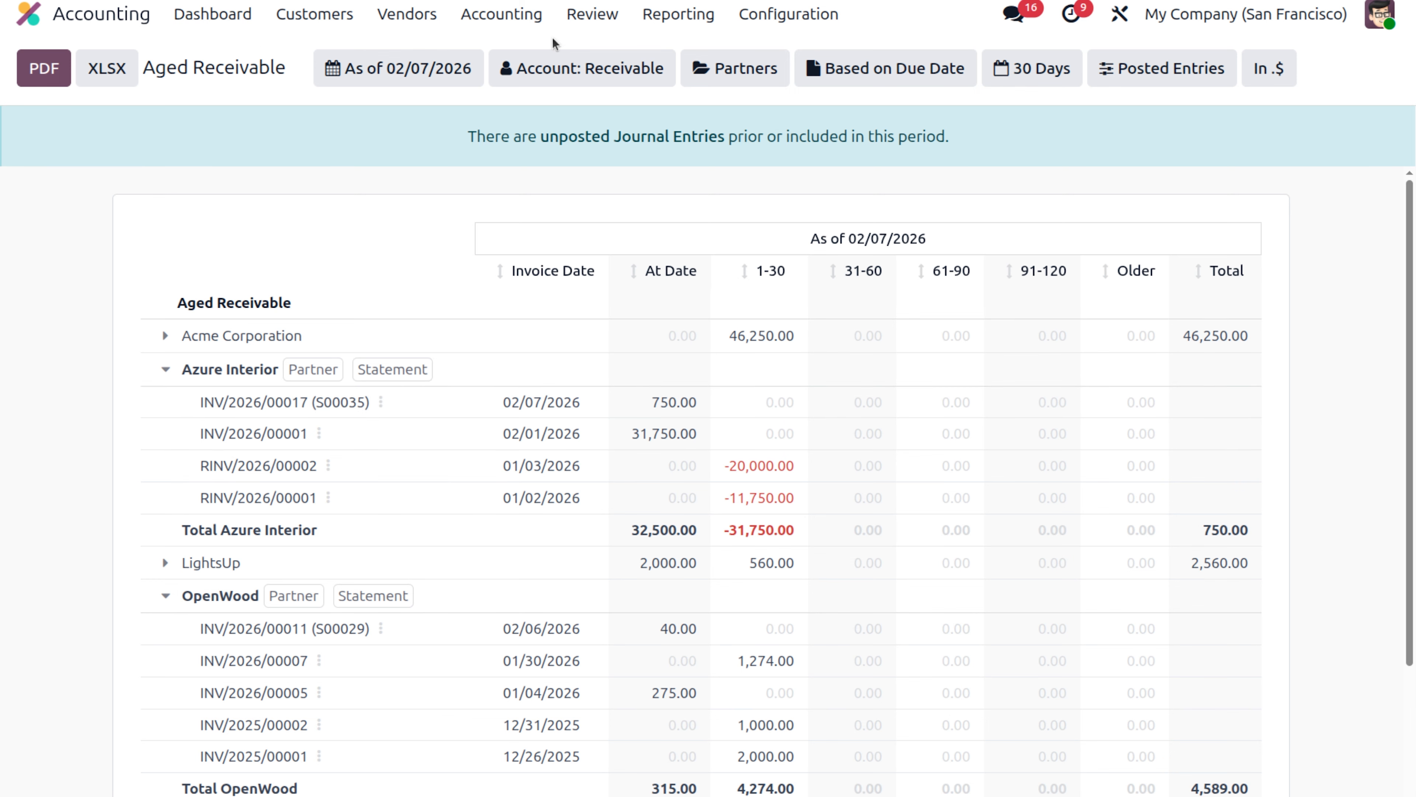
pyautogui.click(81, 16)
pyautogui.write('sa')
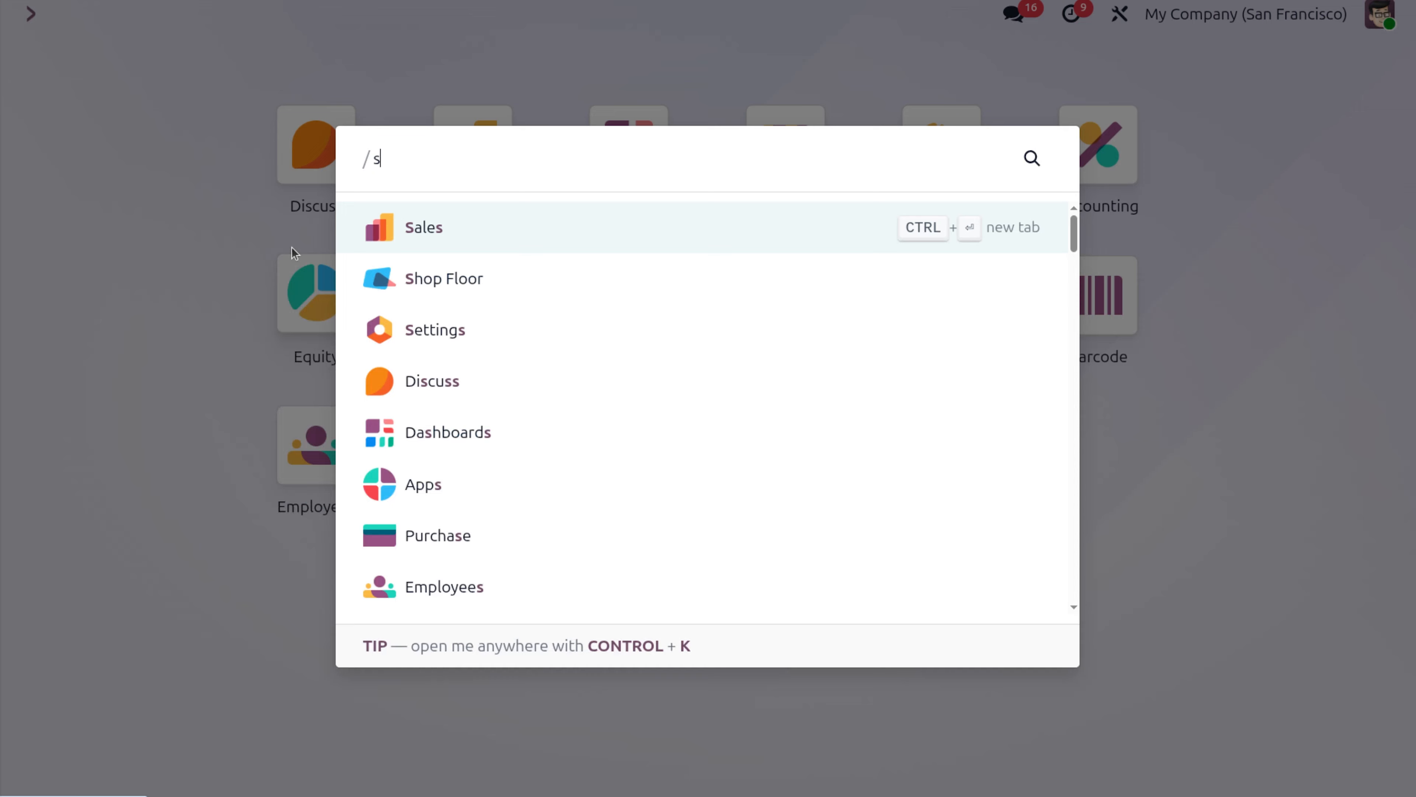
pyautogui.press('Return')
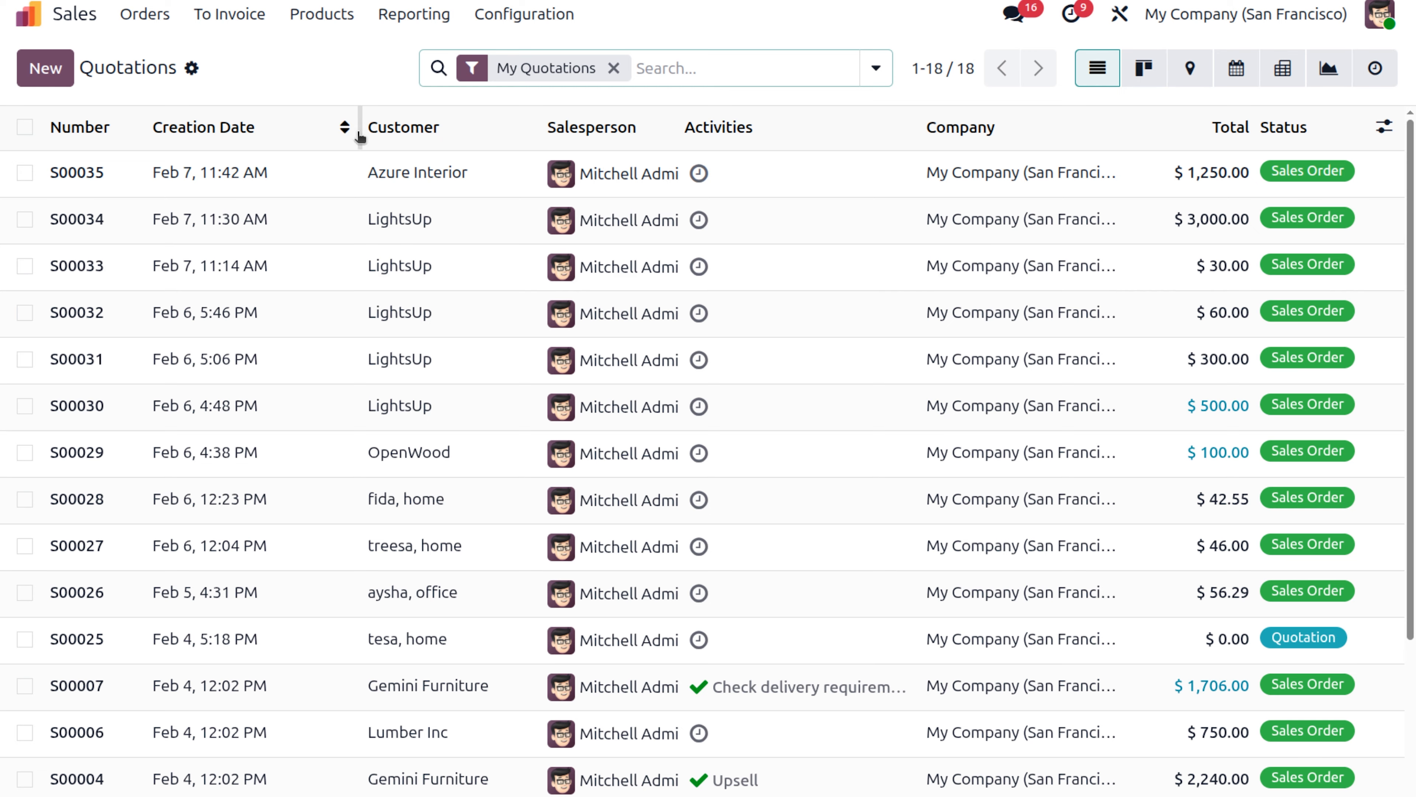
pyautogui.click(419, 18)
pyautogui.click(87, 16)
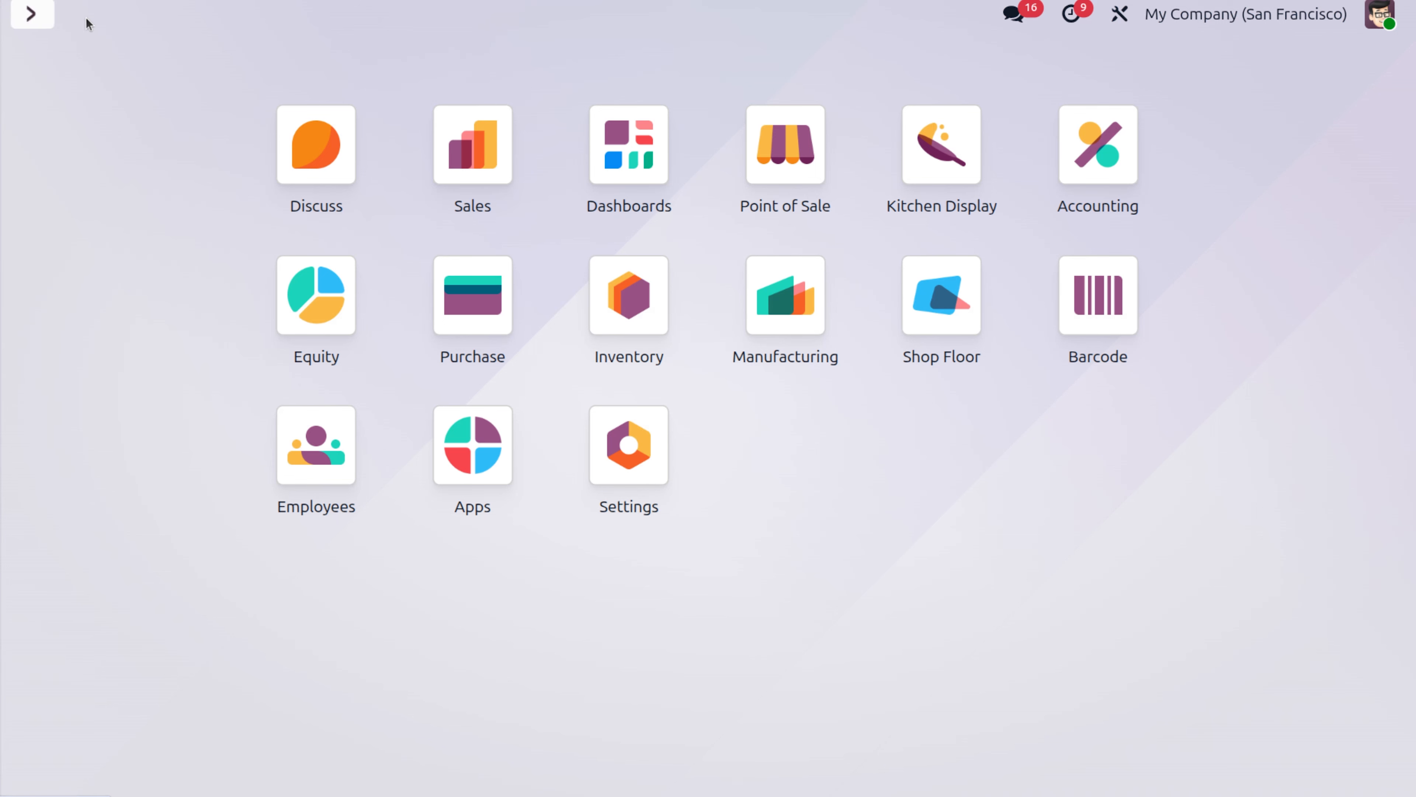
pyautogui.write('acc')
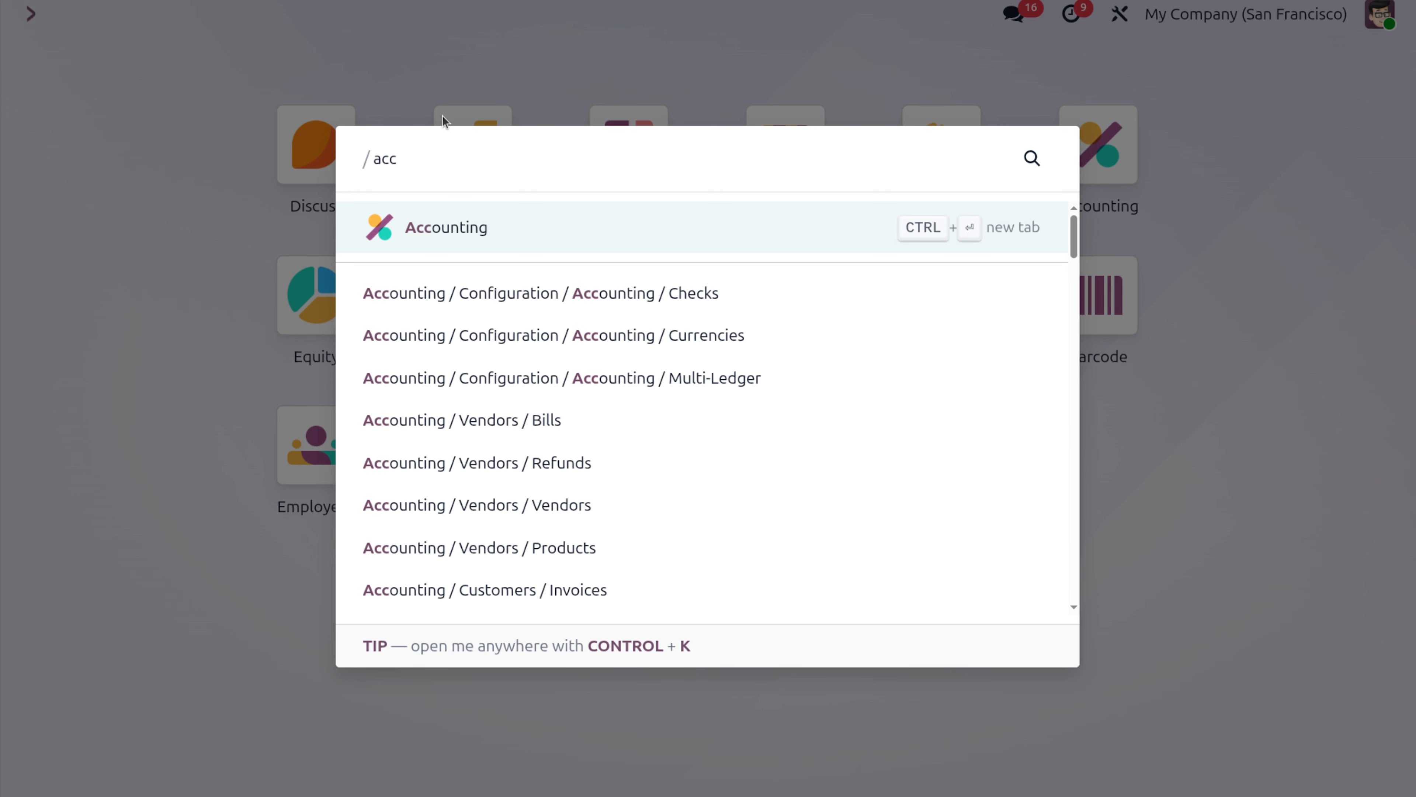
pyautogui.click(446, 246)
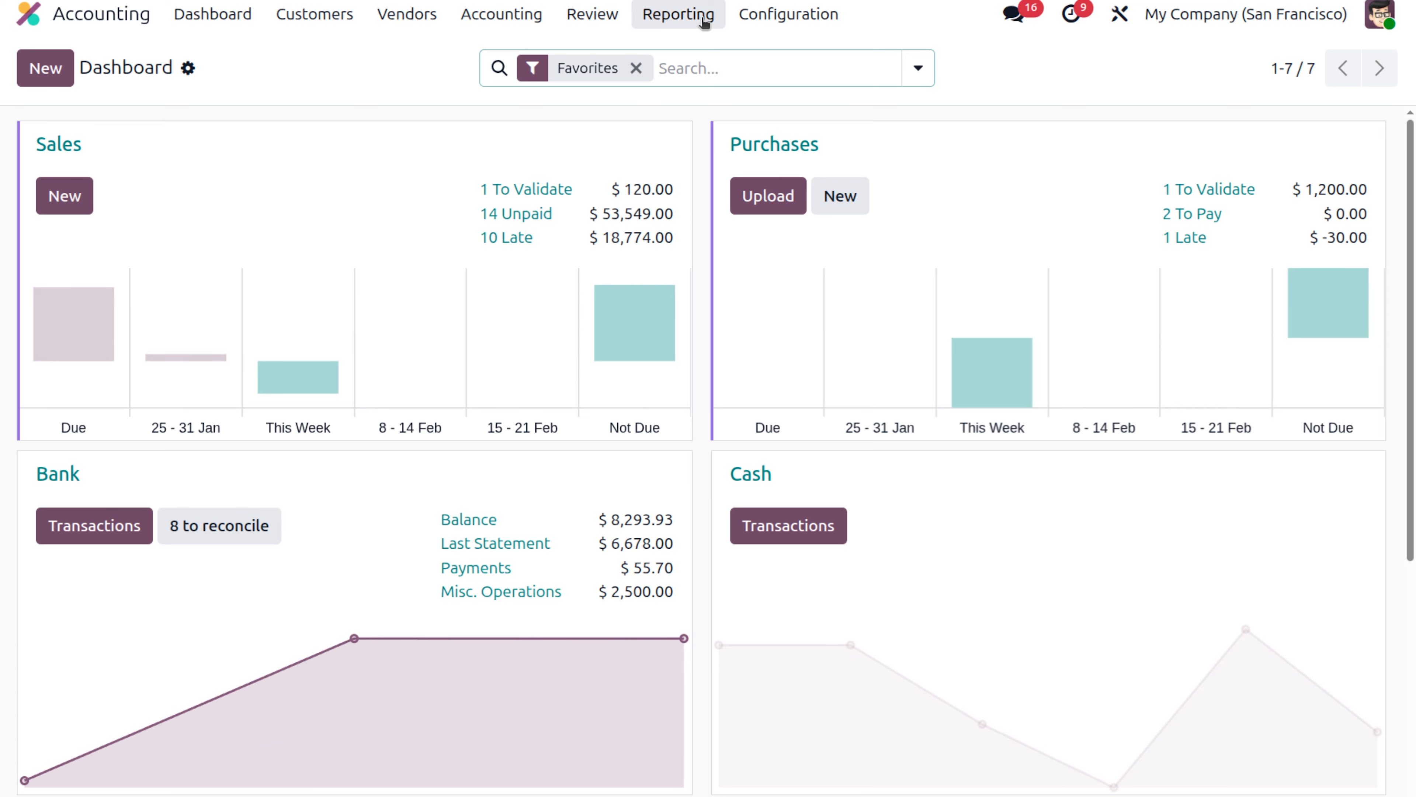
pyautogui.click(678, 14)
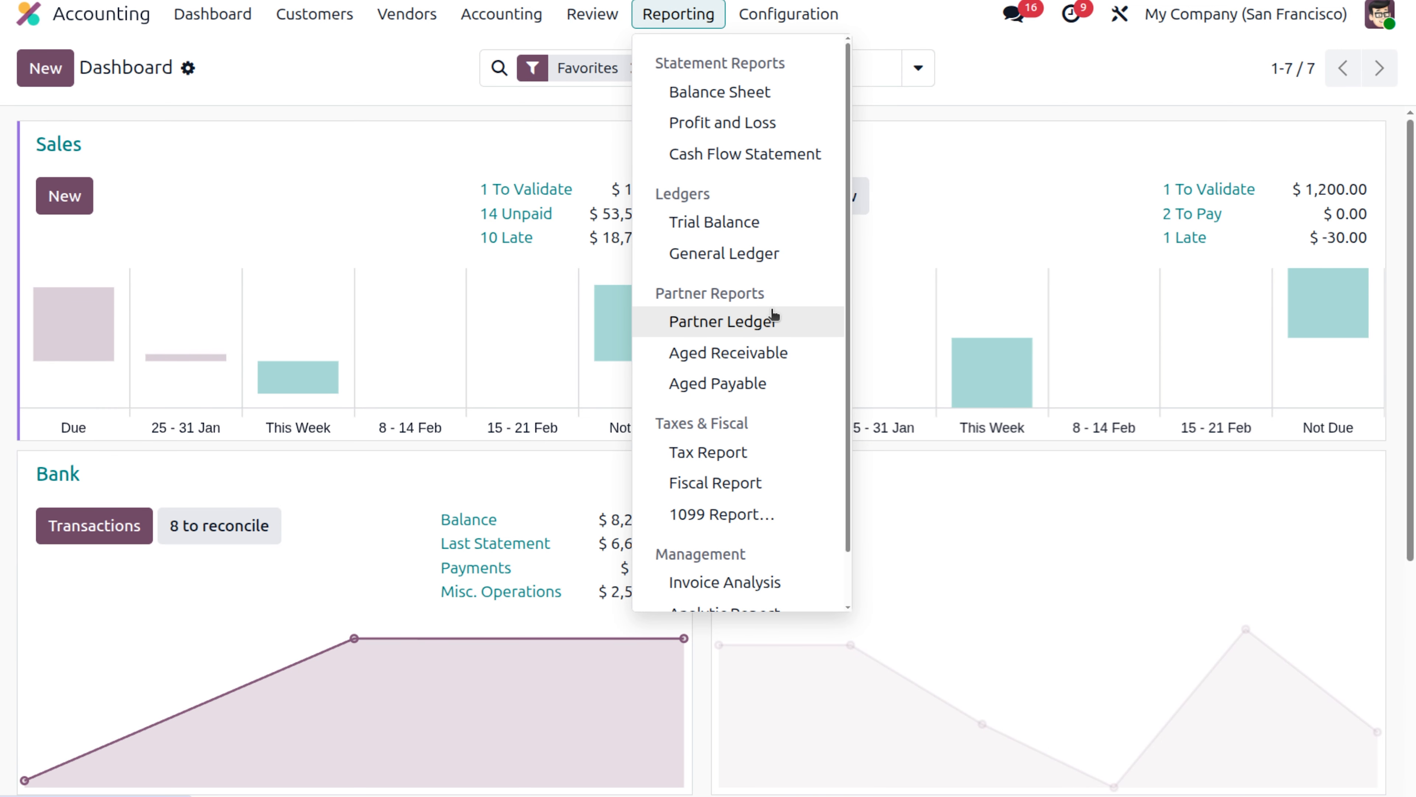
pyautogui.click(771, 254)
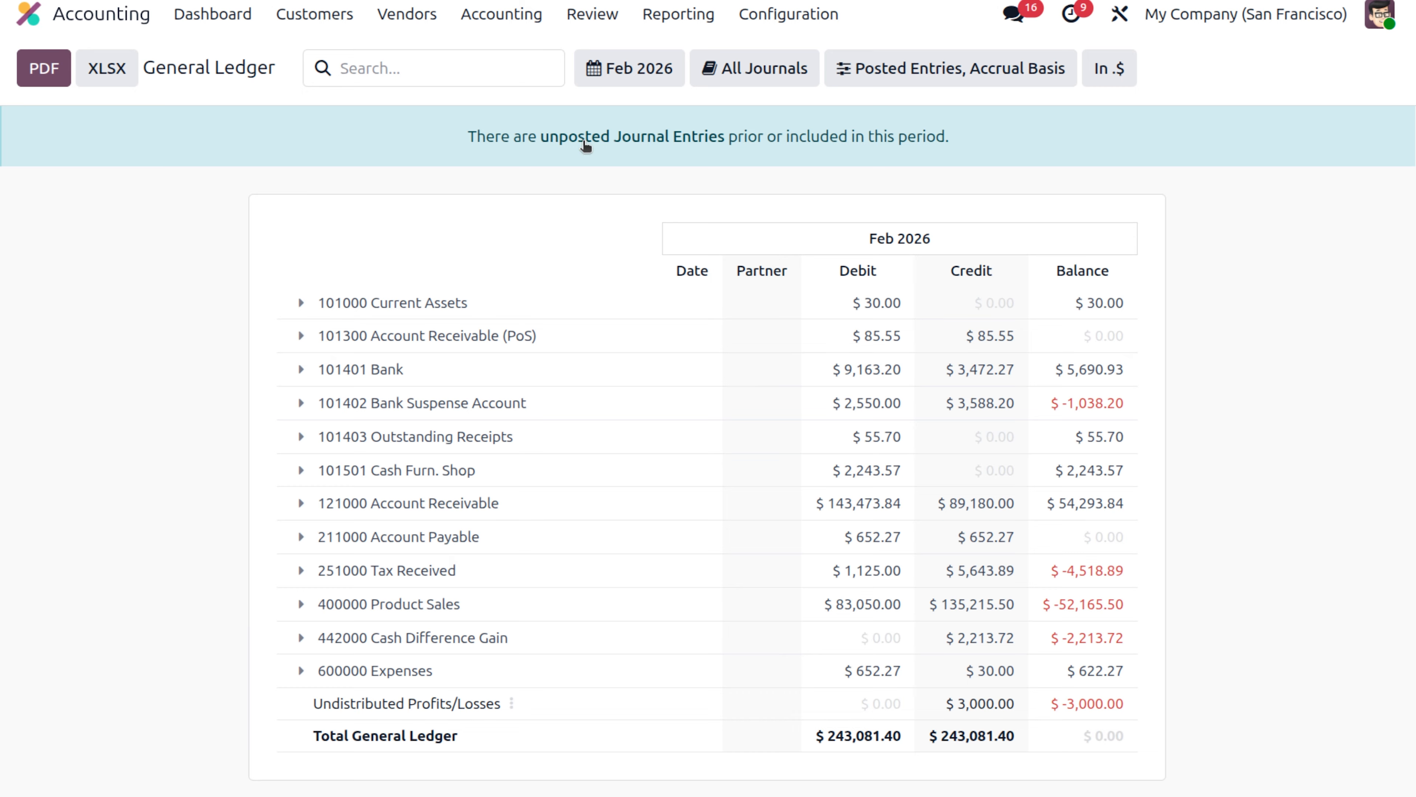
# Step: Return to the Partner Ledger and open the journal entry of INV/2026/00017 to review the invoice
pyautogui.click(652, 16)
pyautogui.click(719, 323)
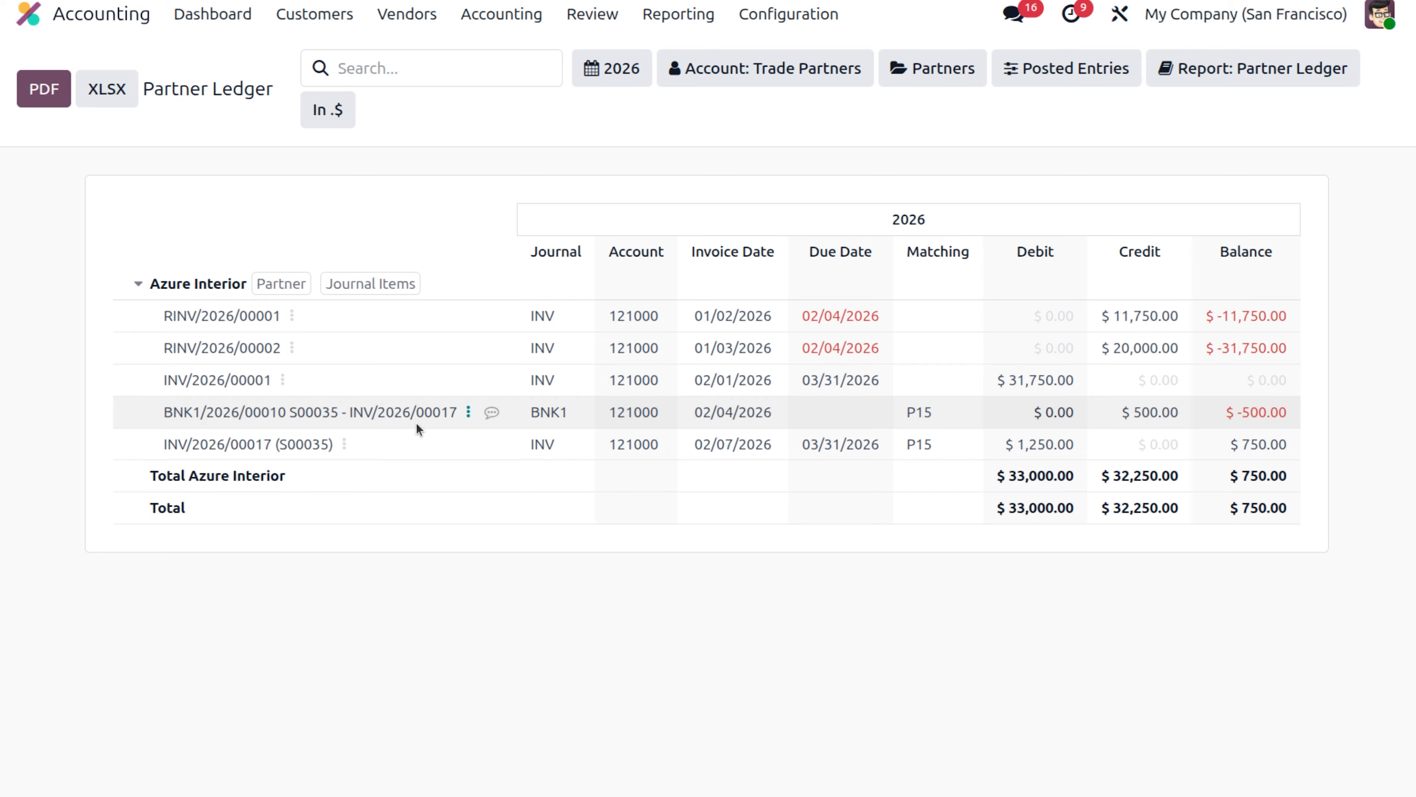
pyautogui.click(345, 444)
pyautogui.click(397, 474)
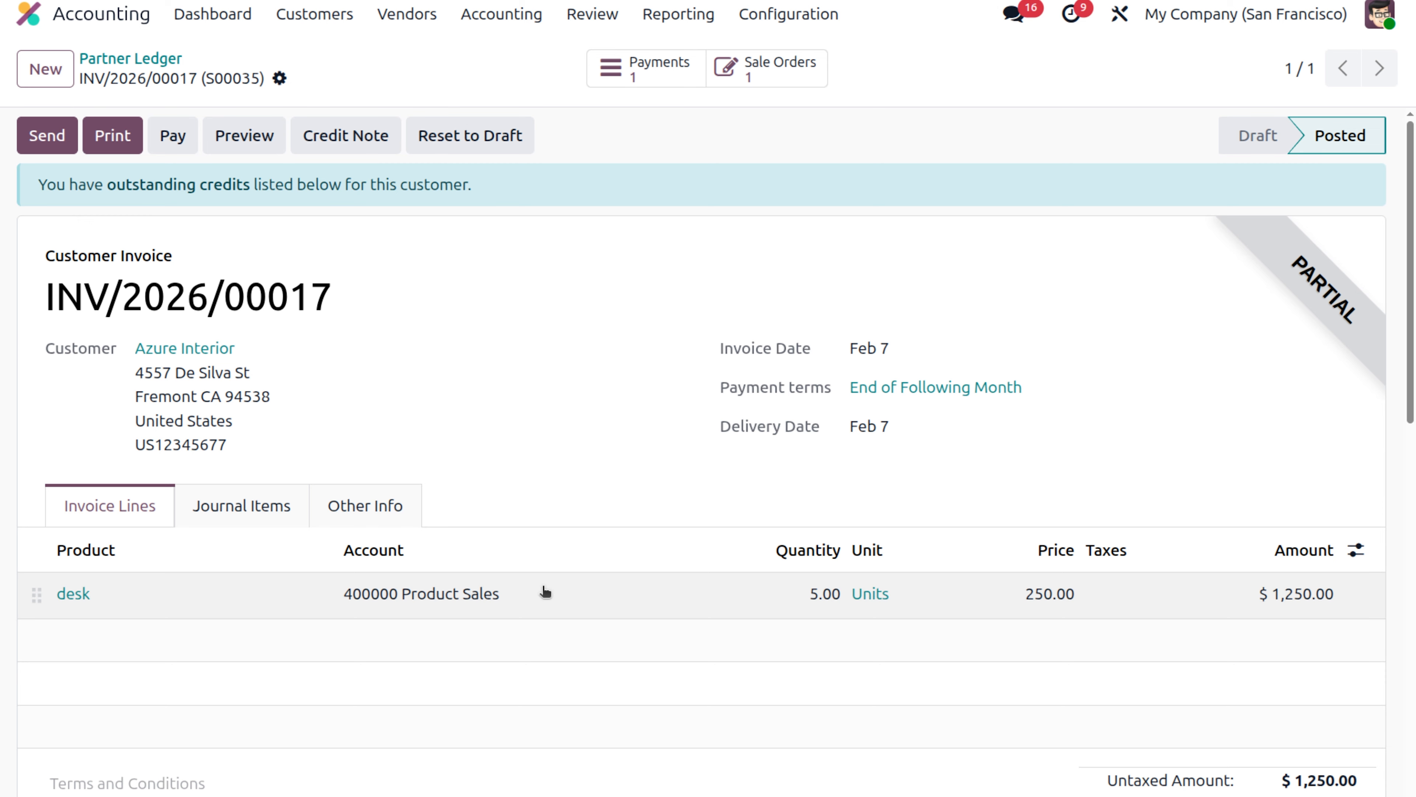
pyautogui.scroll(-5, 544, 592)
pyautogui.scroll(5, 545, 592)
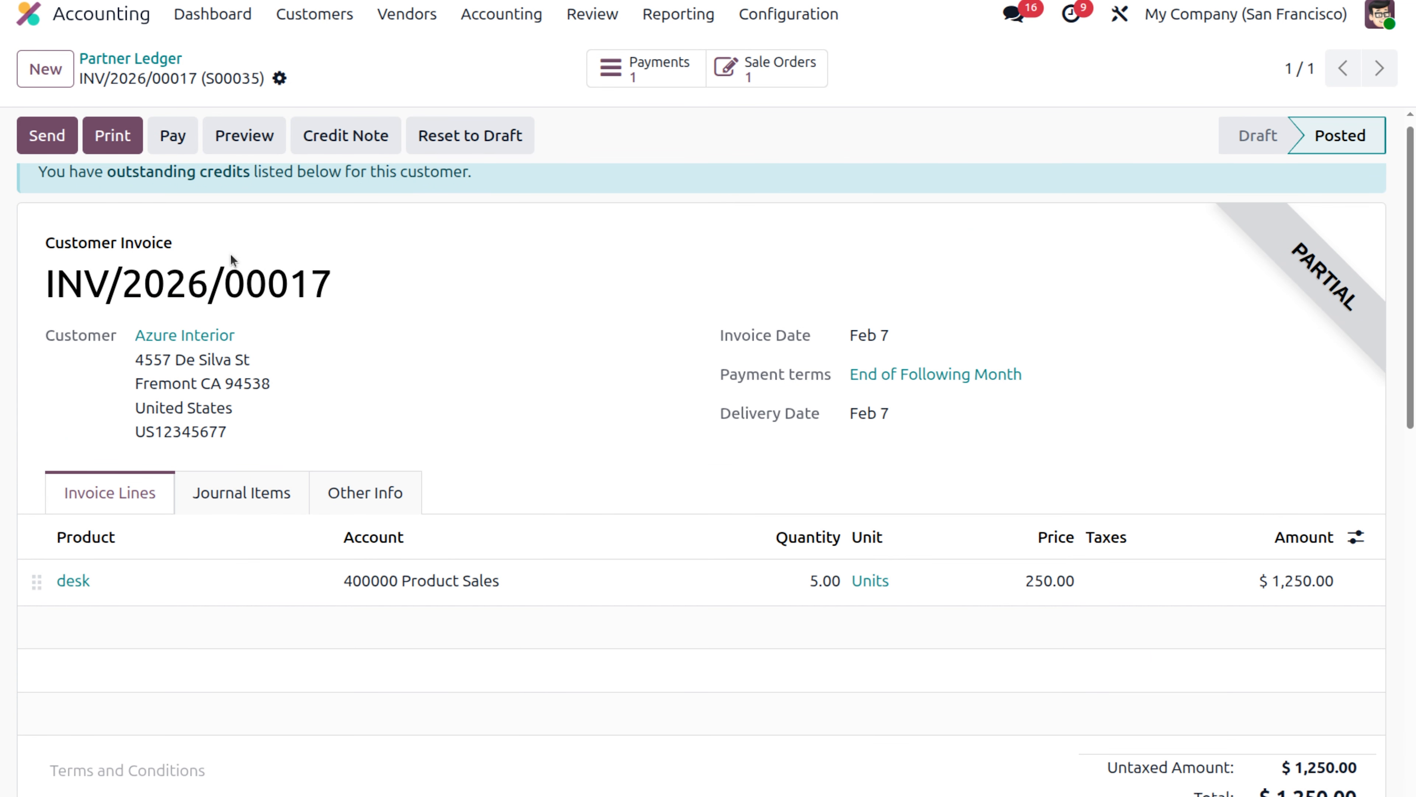
# Step: Register a $750 payment on the invoice through the Bank journal with Manual Payment
pyautogui.click(167, 136)
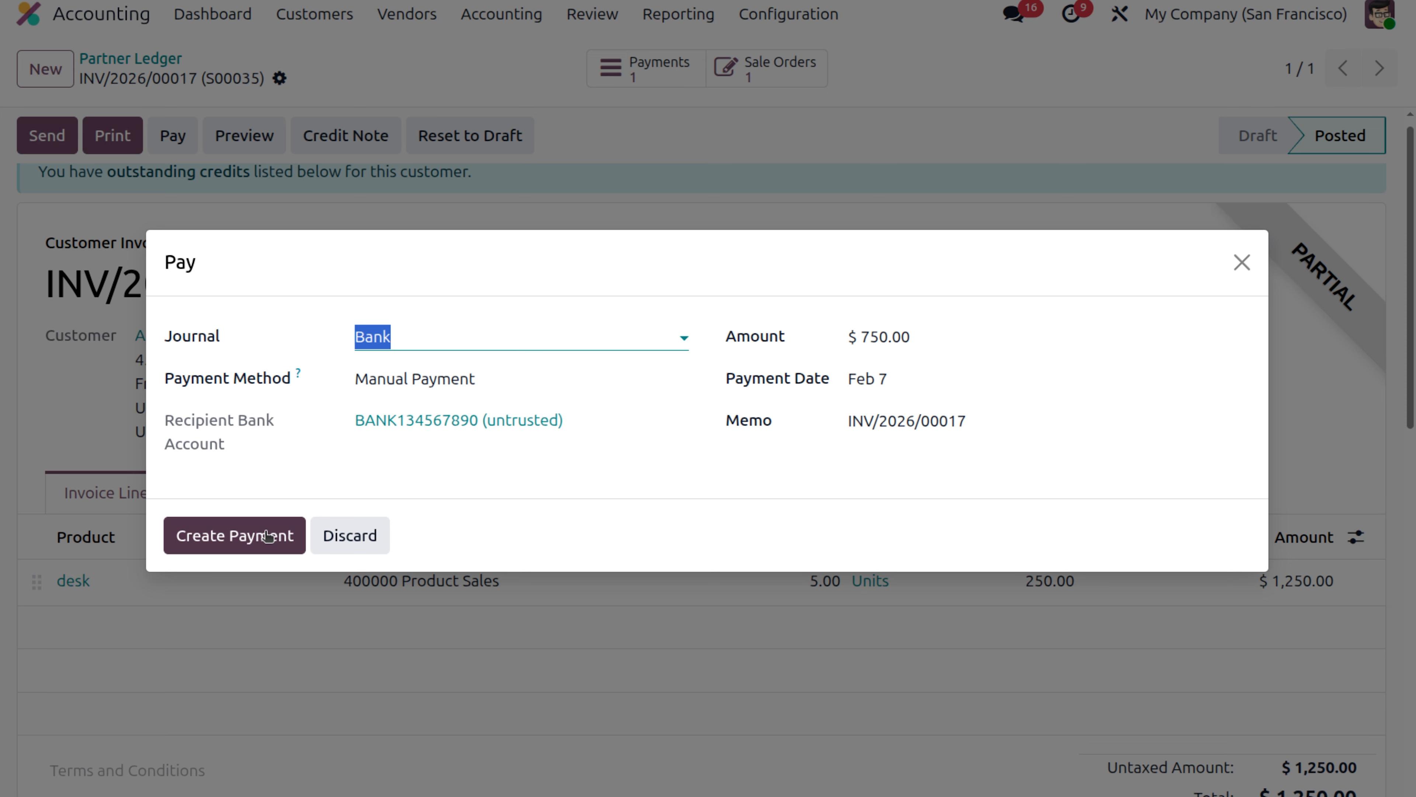
pyautogui.click(234, 534)
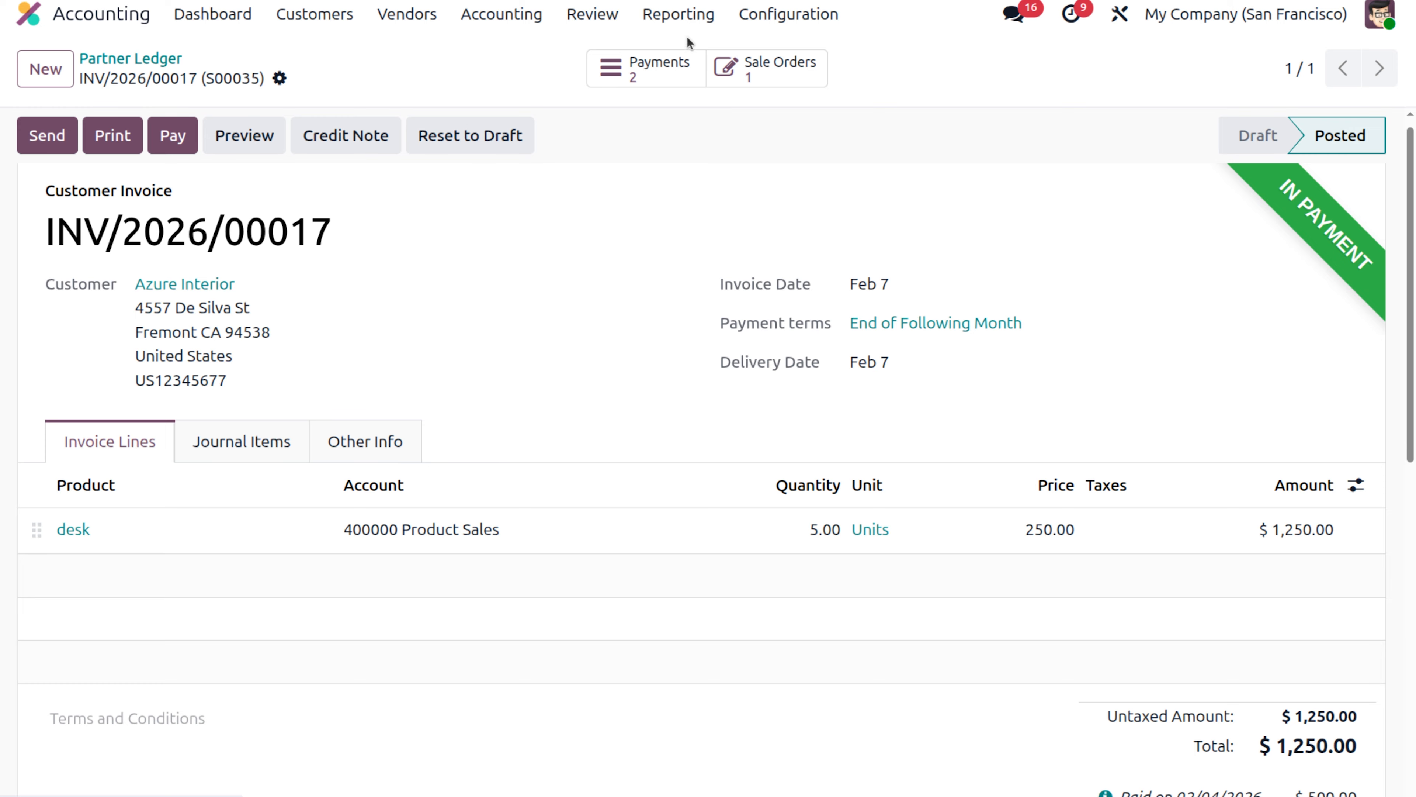
# Step: Validate the $750 payment linked to the invoice and return to the invoice
pyautogui.click(646, 70)
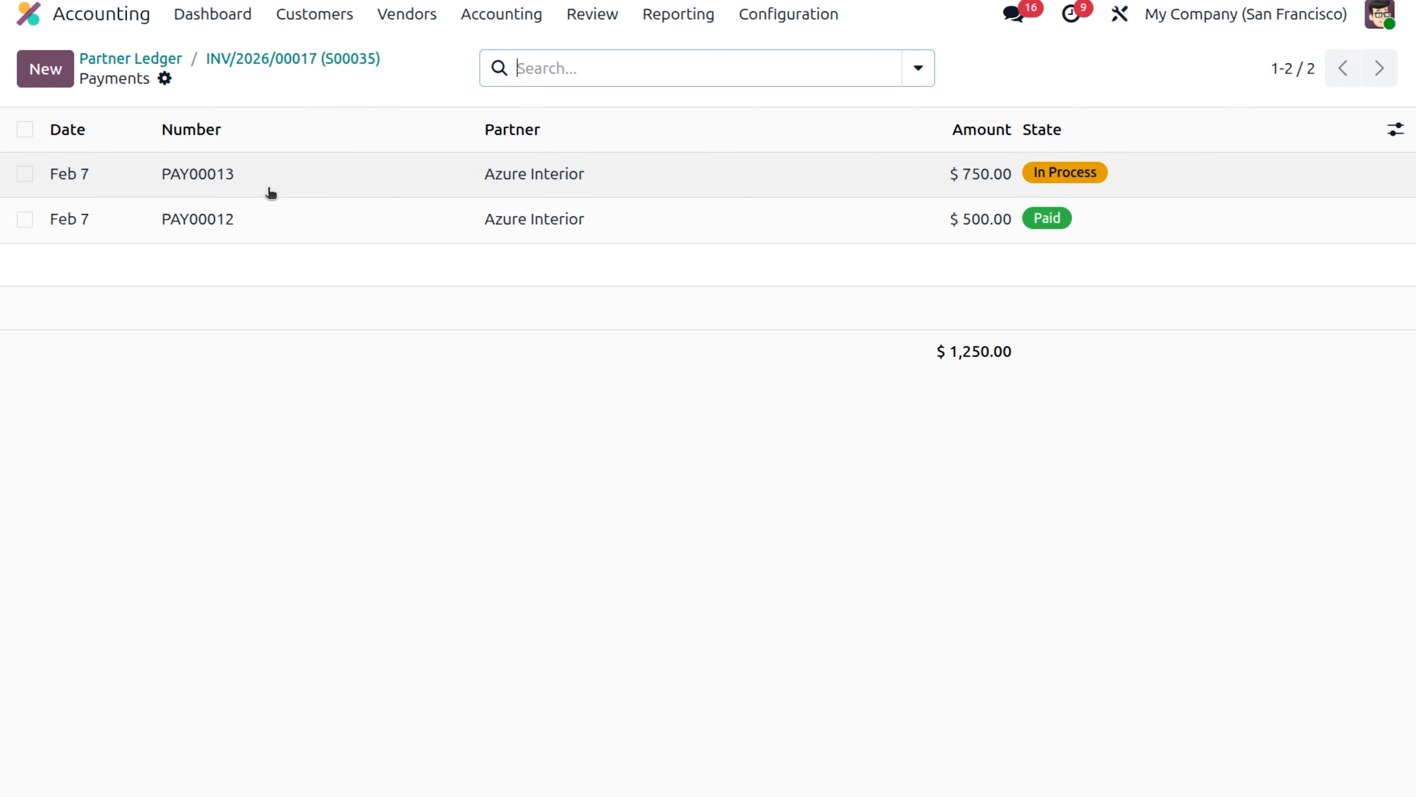
pyautogui.click(257, 183)
pyautogui.click(41, 149)
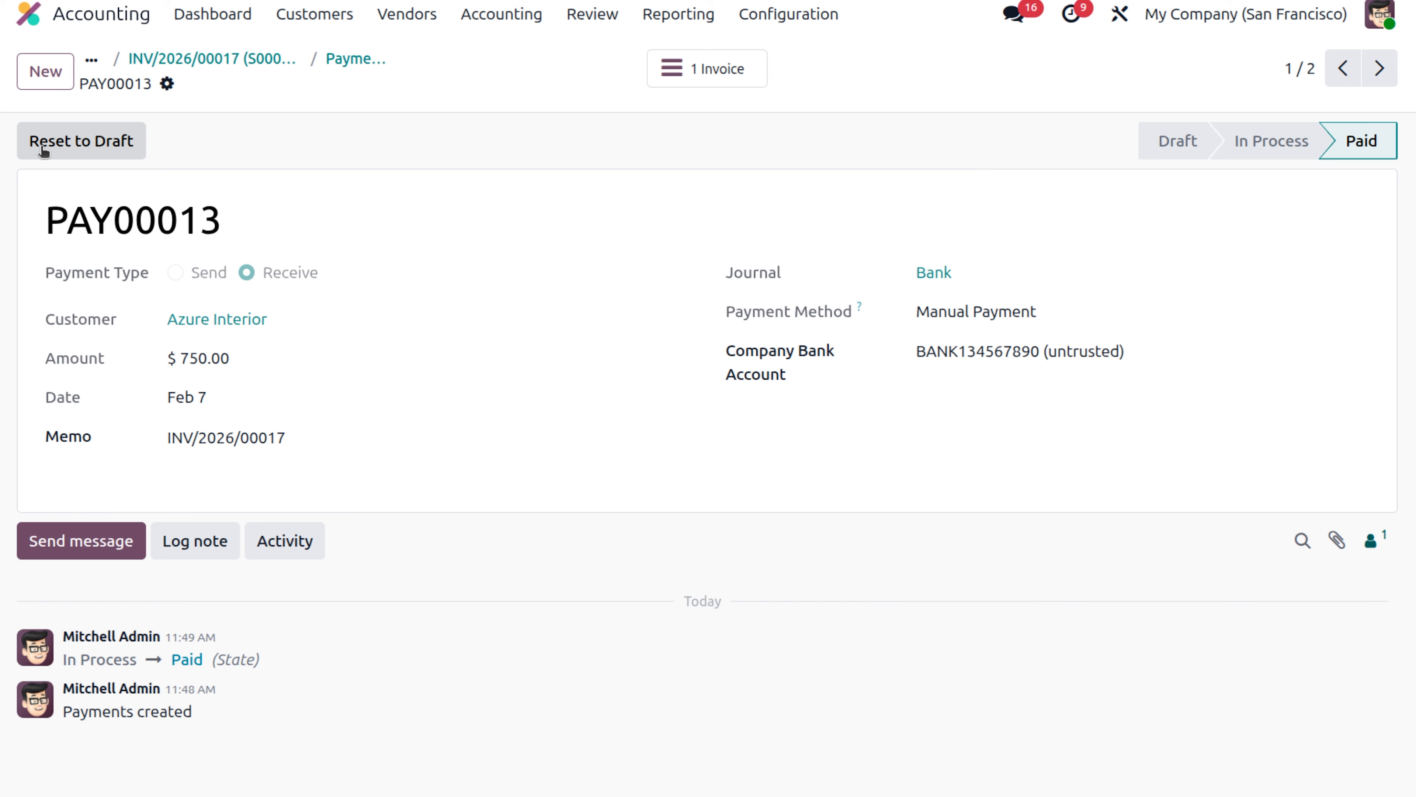
pyautogui.click(356, 58)
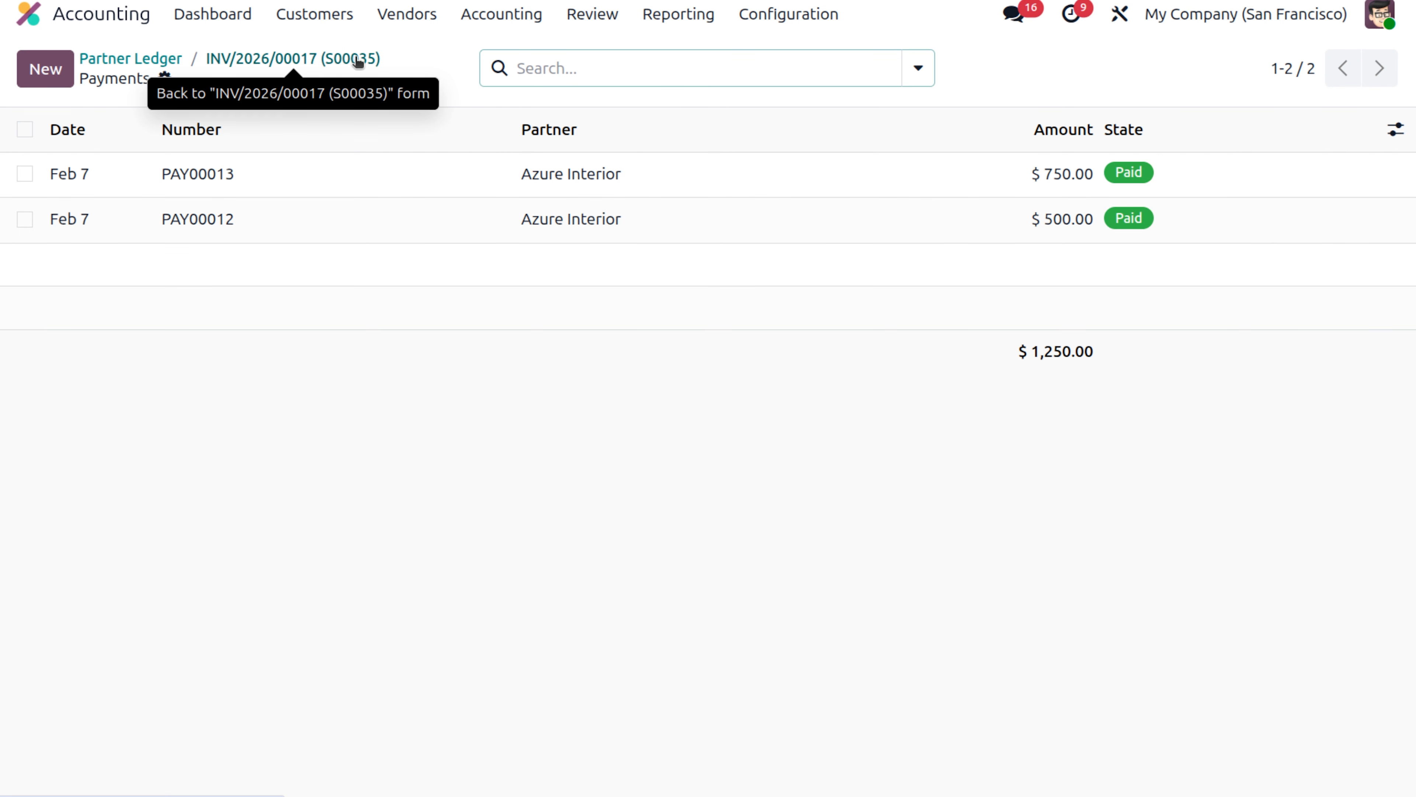
pyautogui.click(286, 58)
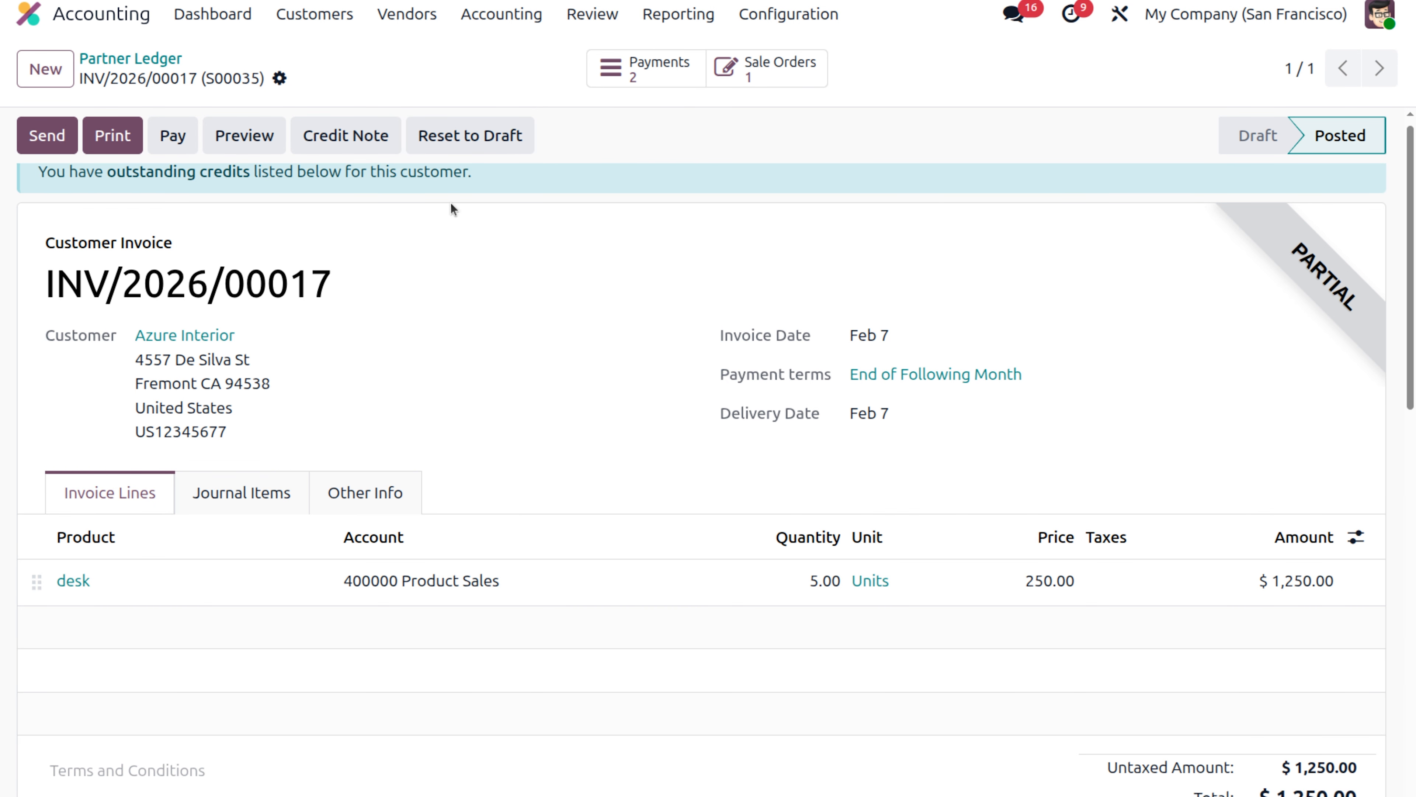
# Step: Open the list of payments linked to the invoice again
pyautogui.click(652, 66)
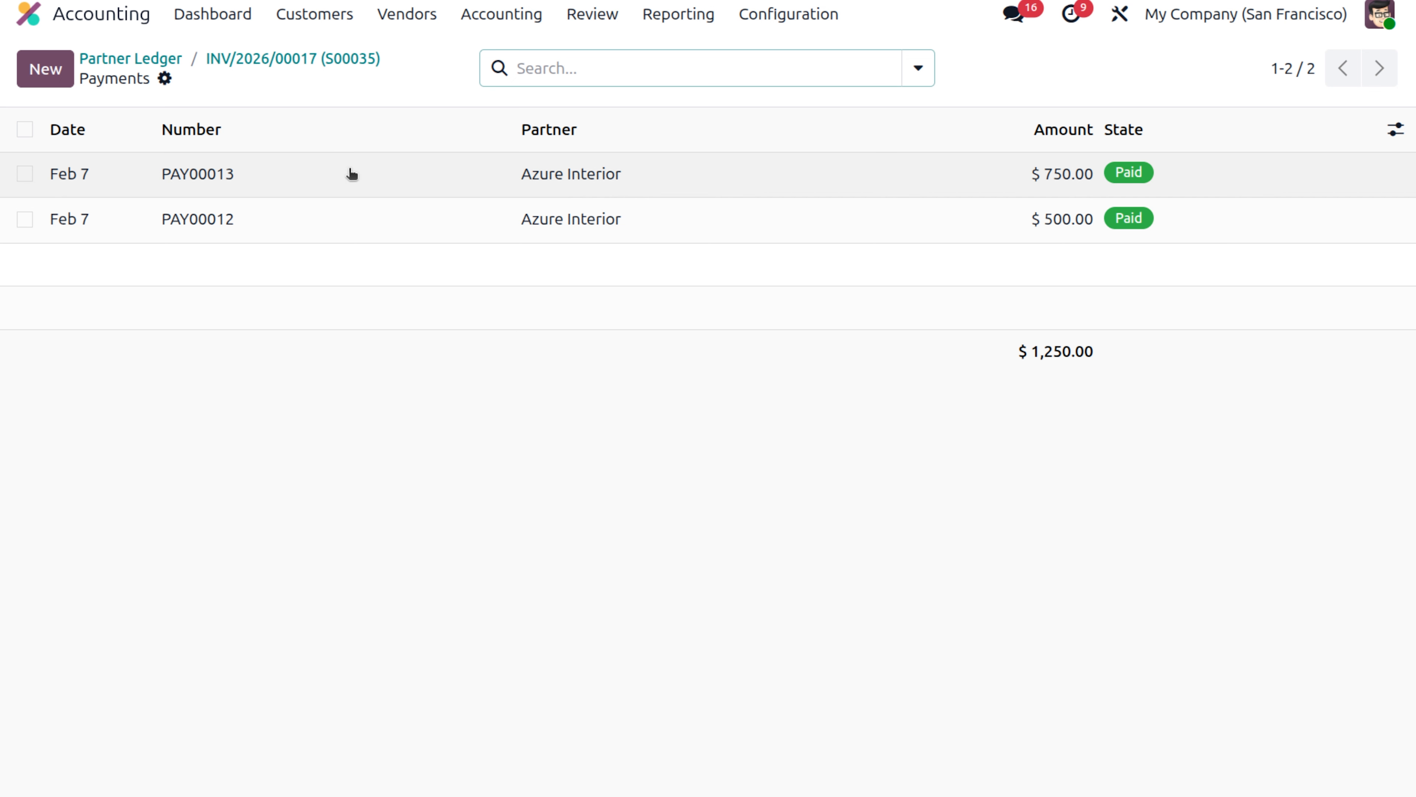